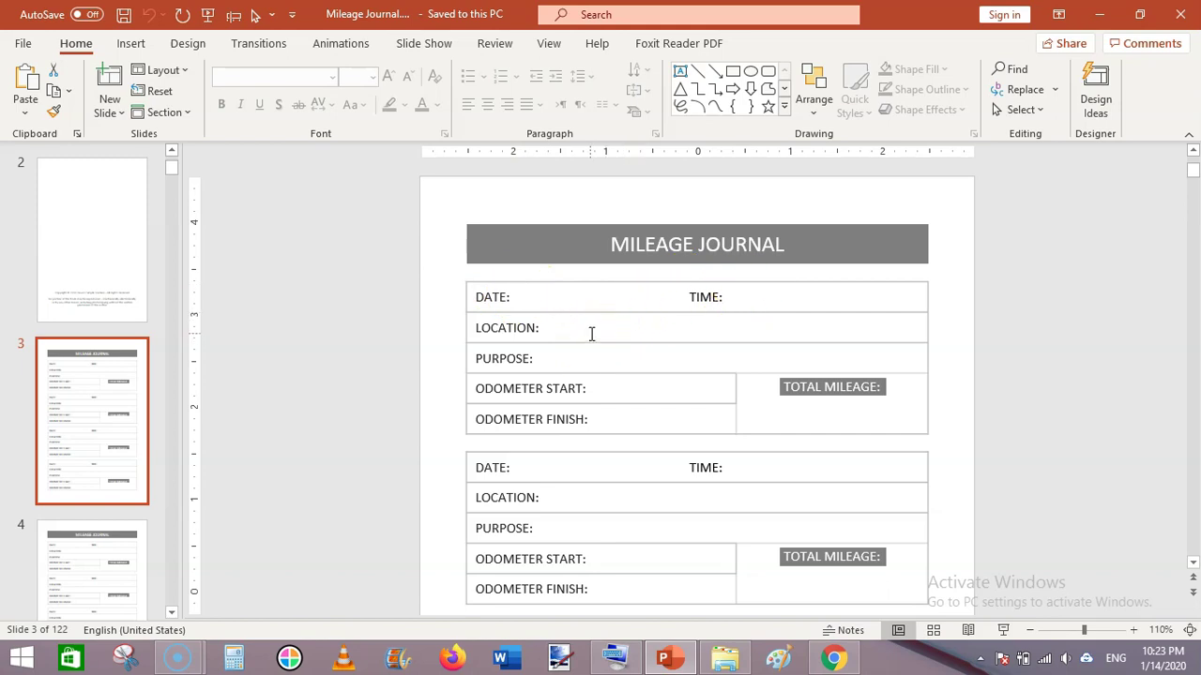
Click into the first entry table's ODOMETER START cell and zoom out to 60% to fit the page.
left_click(555, 360)
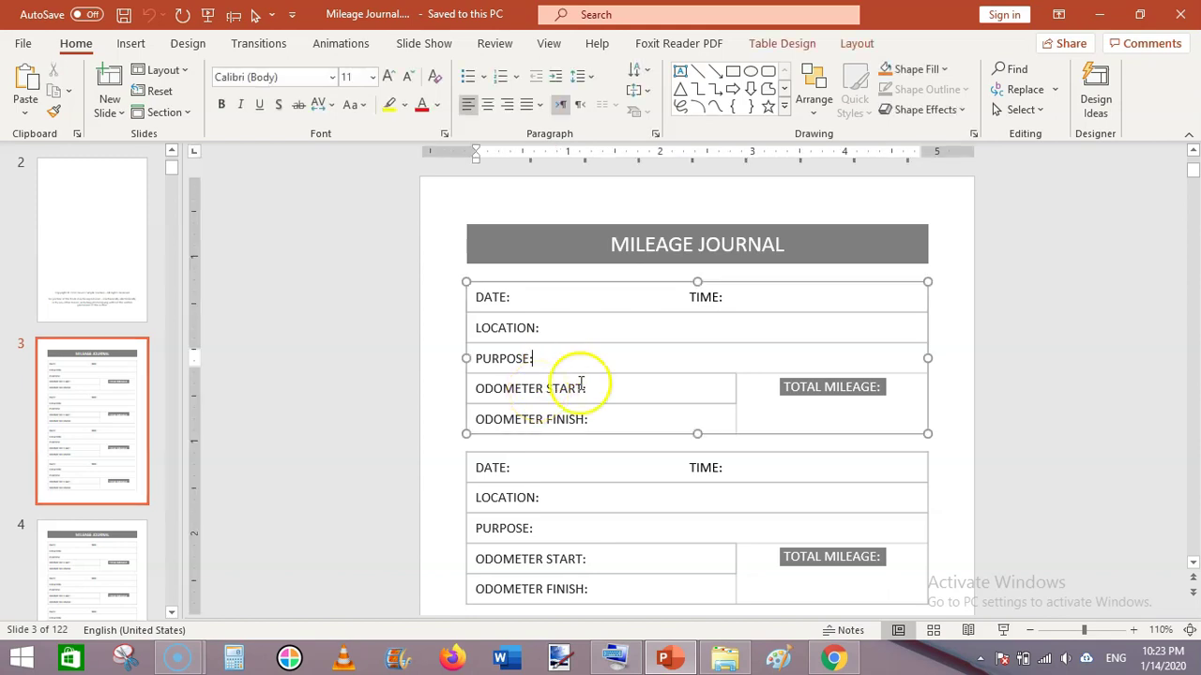
left_click(615, 385)
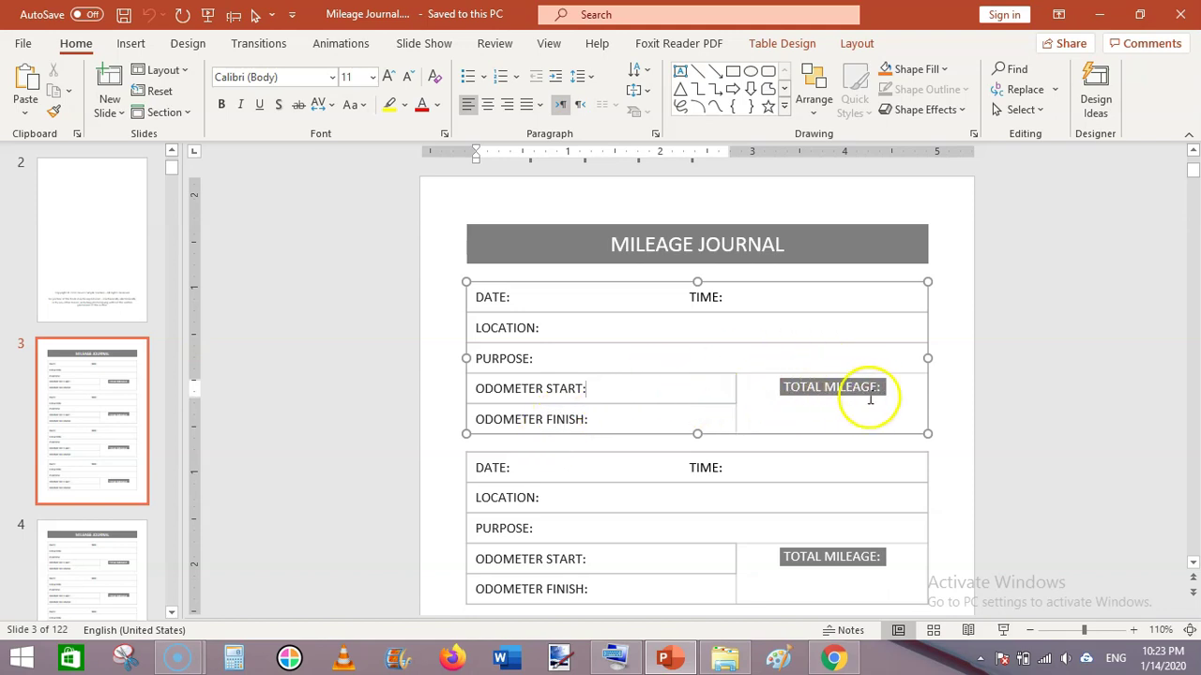
left_click(1193, 566)
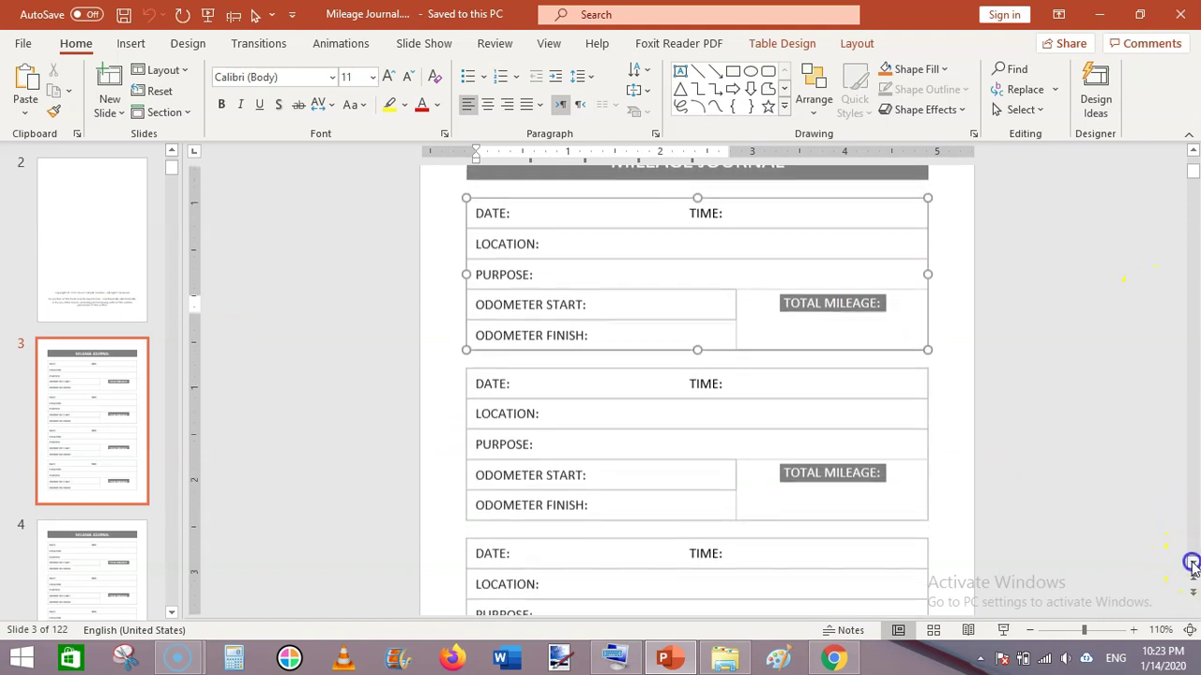
left_click(1033, 632)
left_click(1033, 632)
left_click(1032, 632)
left_click(1033, 632)
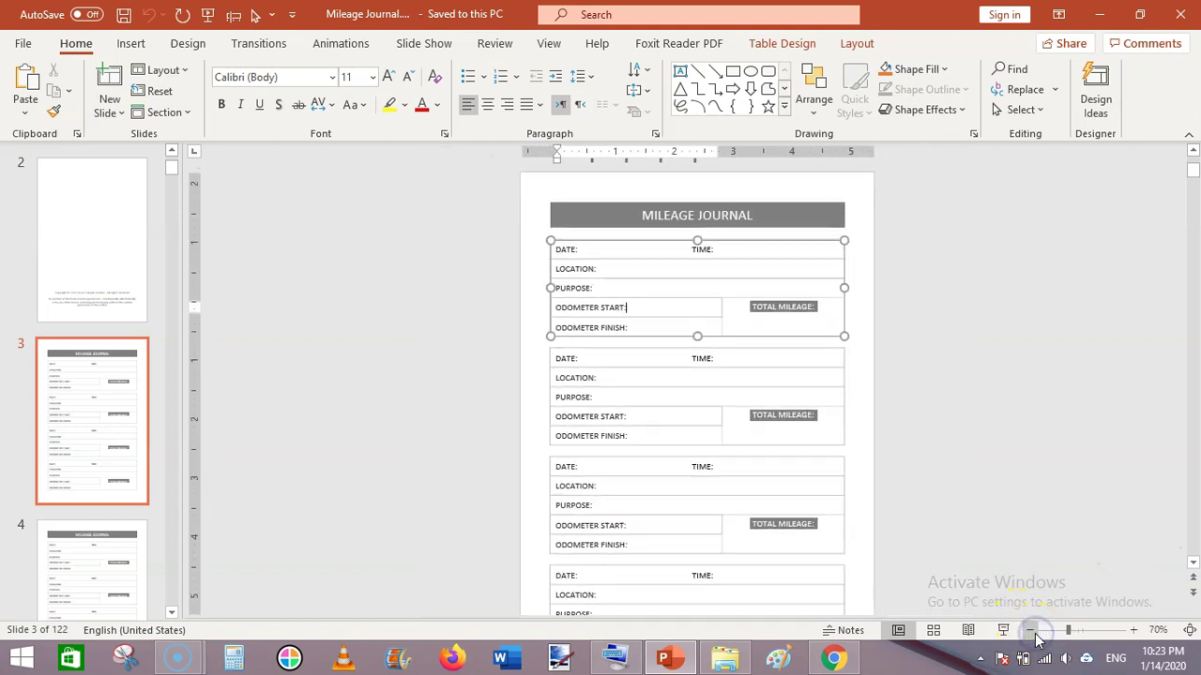
left_click(1033, 633)
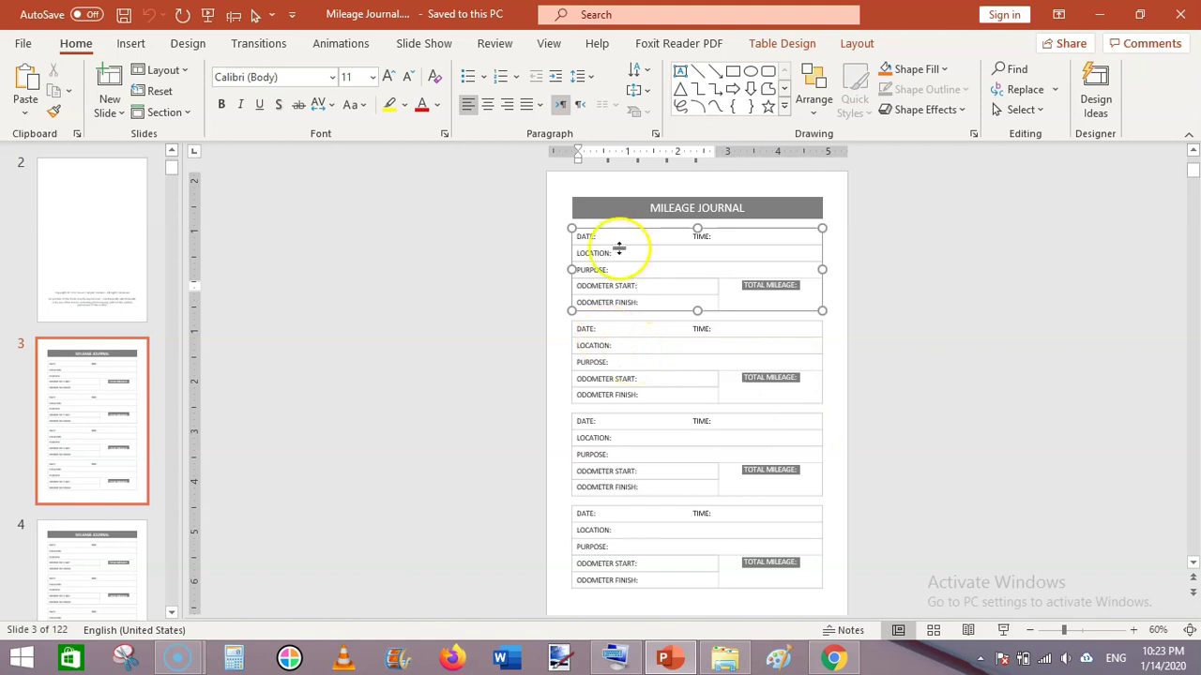
Select each of the four entry tables in turn, then switch to the Insert tab.
left_click(609, 372)
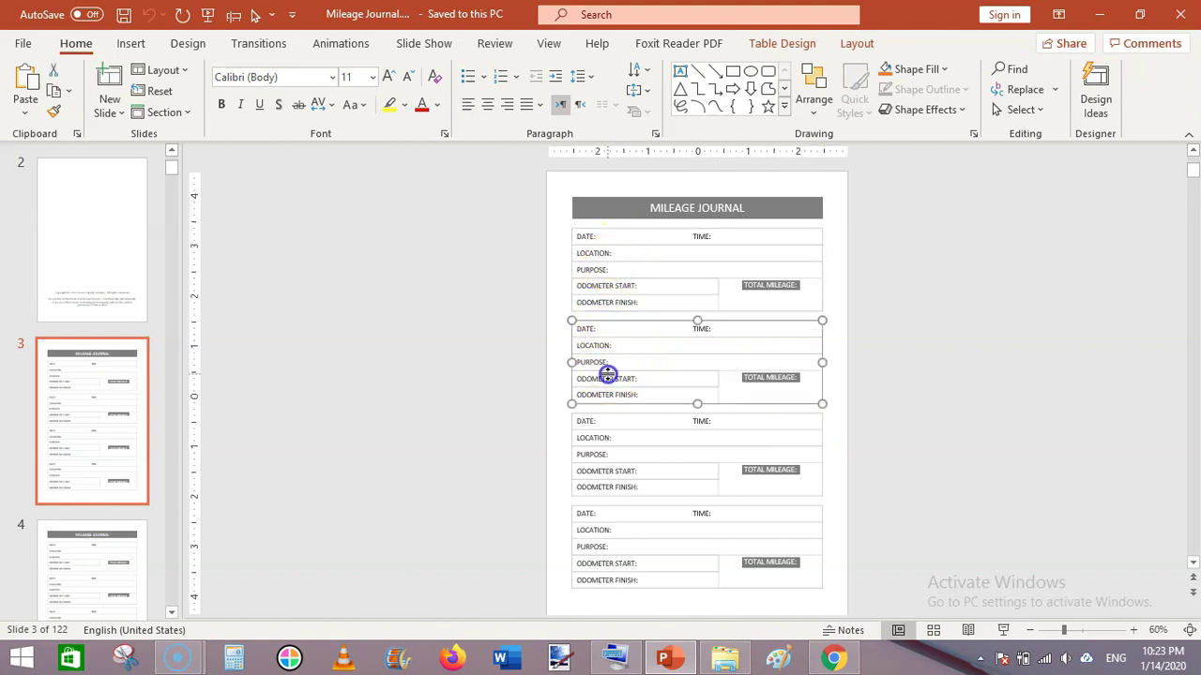
left_click(613, 450)
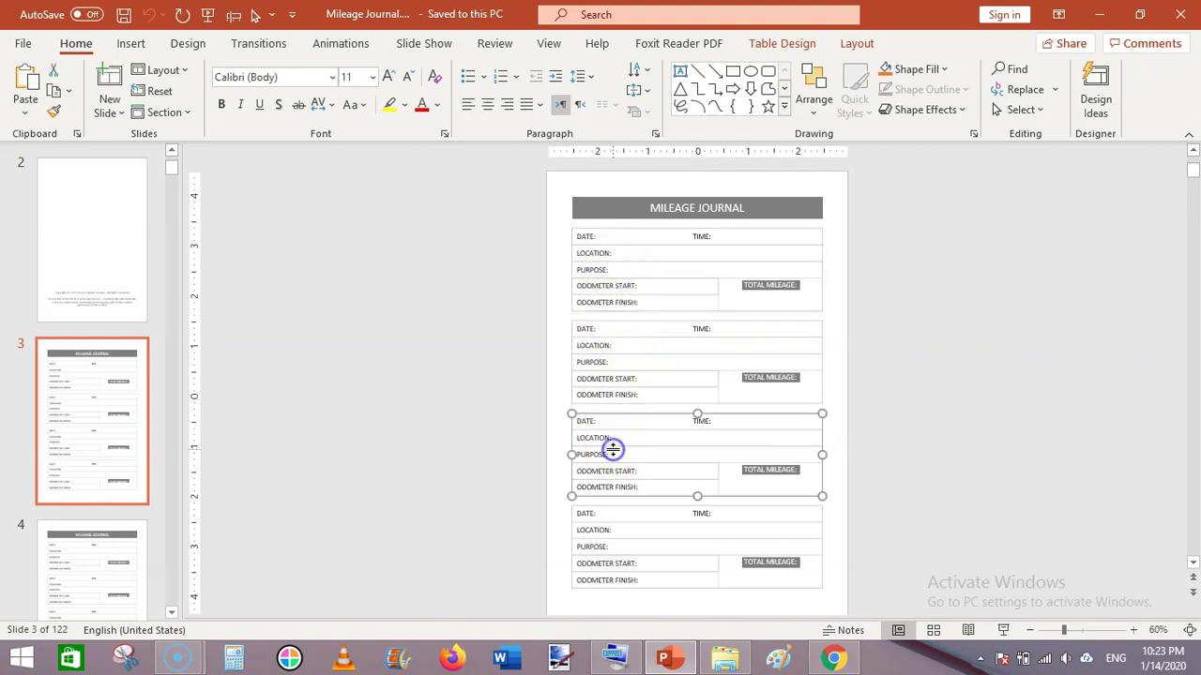
left_click(619, 554)
left_click(625, 366)
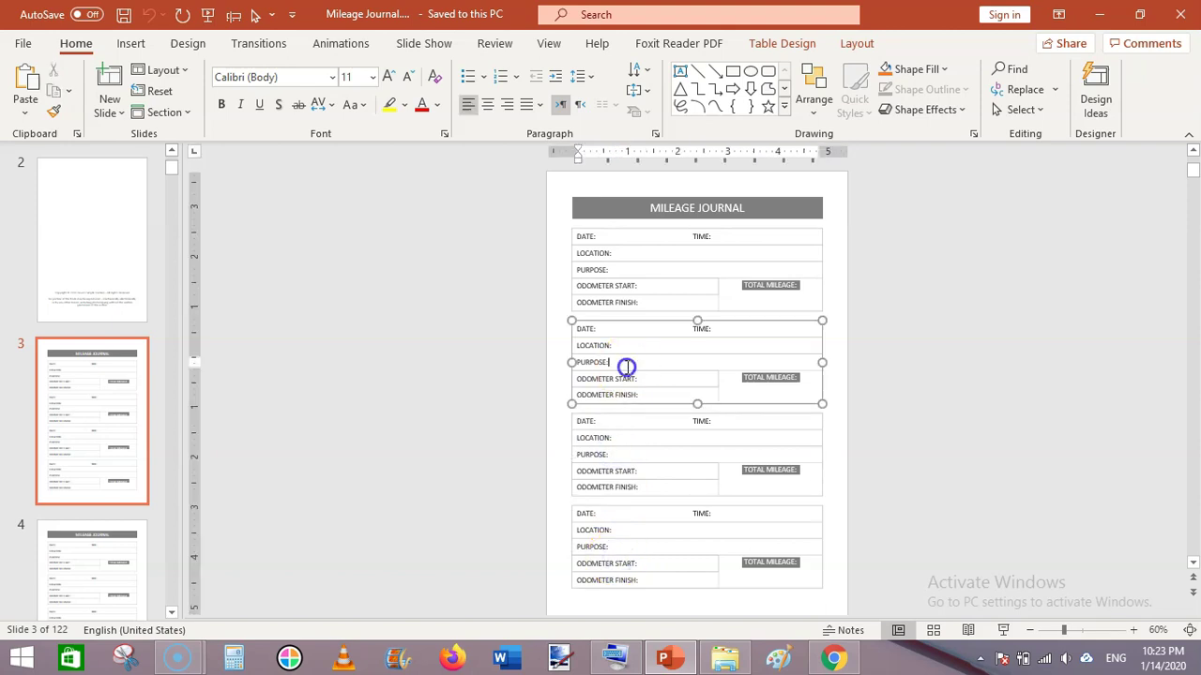
left_click(621, 269)
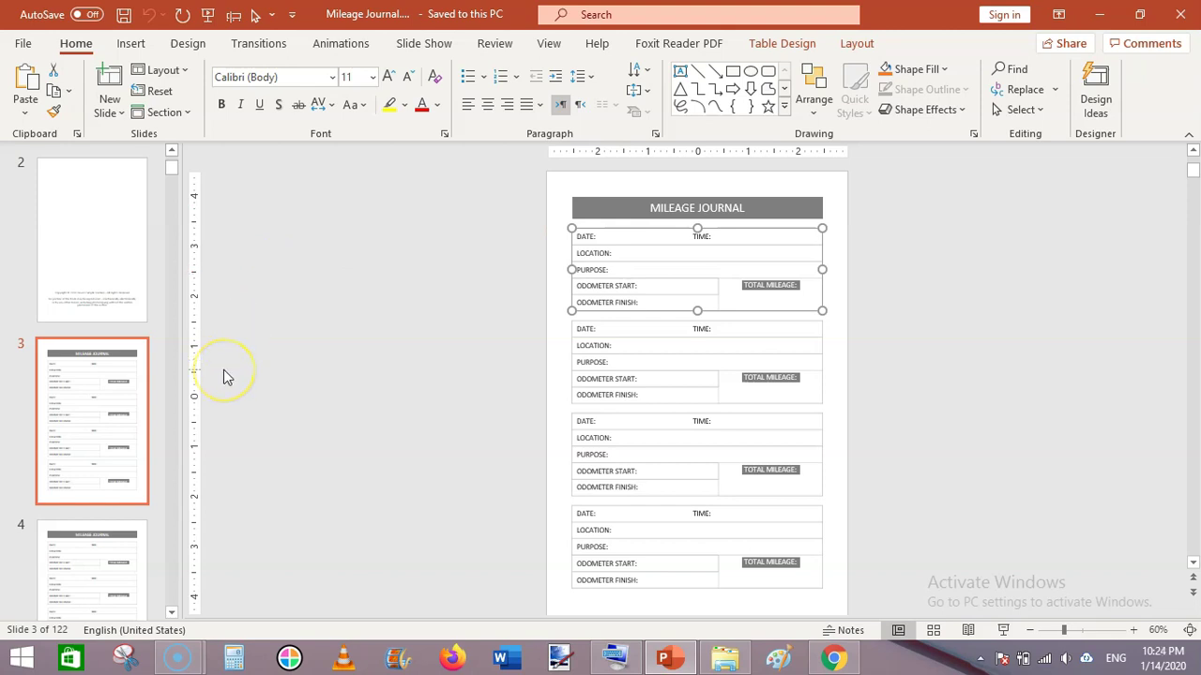
left_click(132, 44)
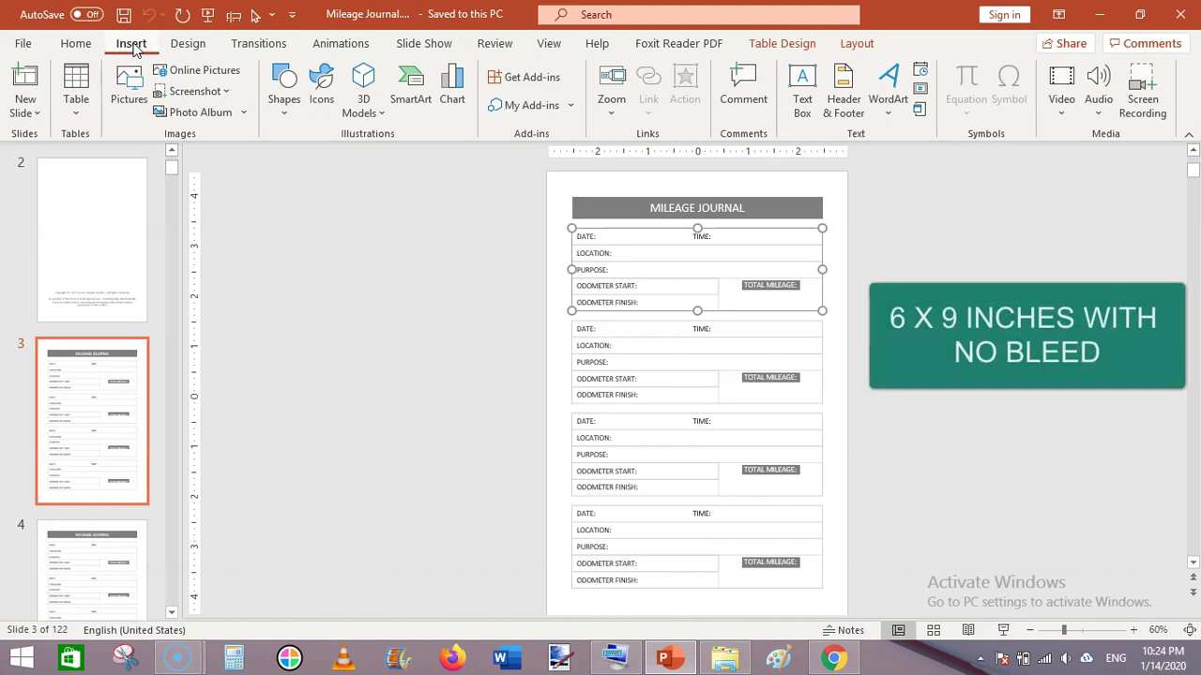
left_click(186, 42)
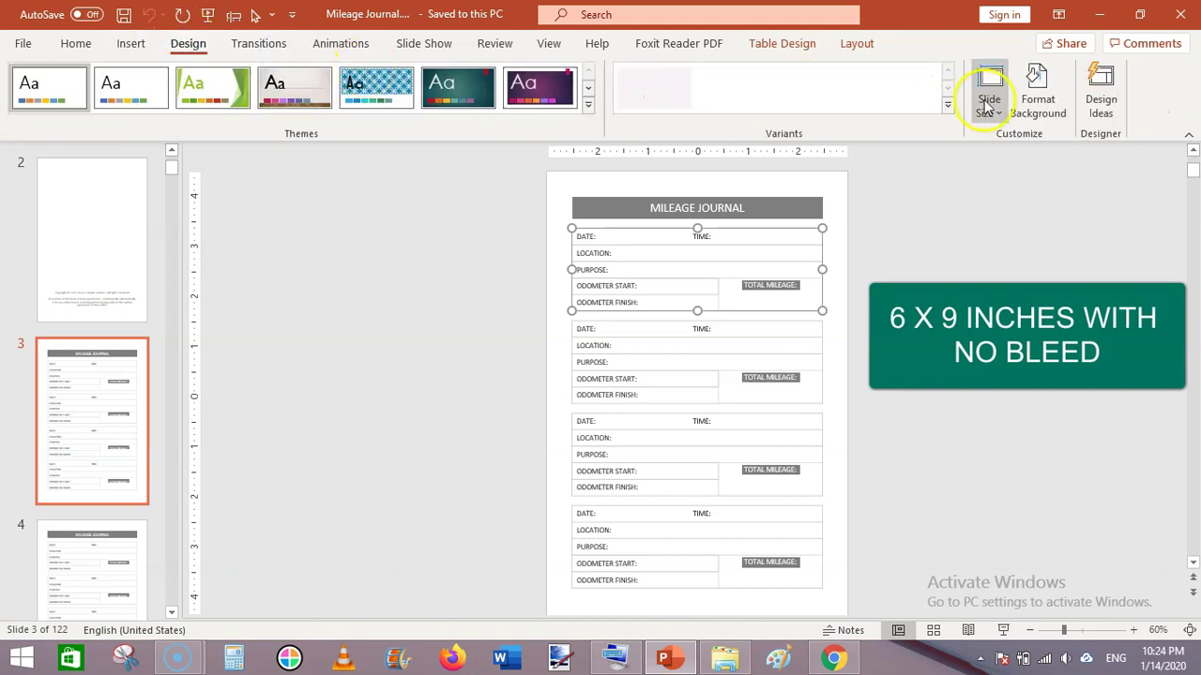
left_click(993, 117)
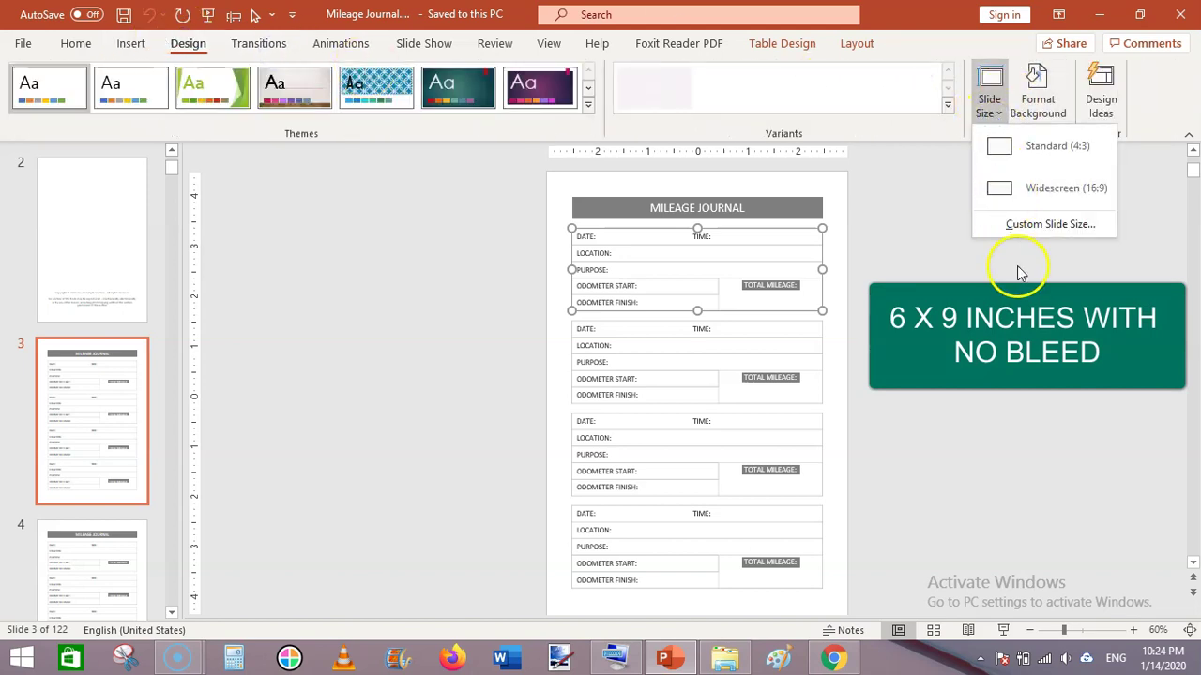
left_click(1030, 227)
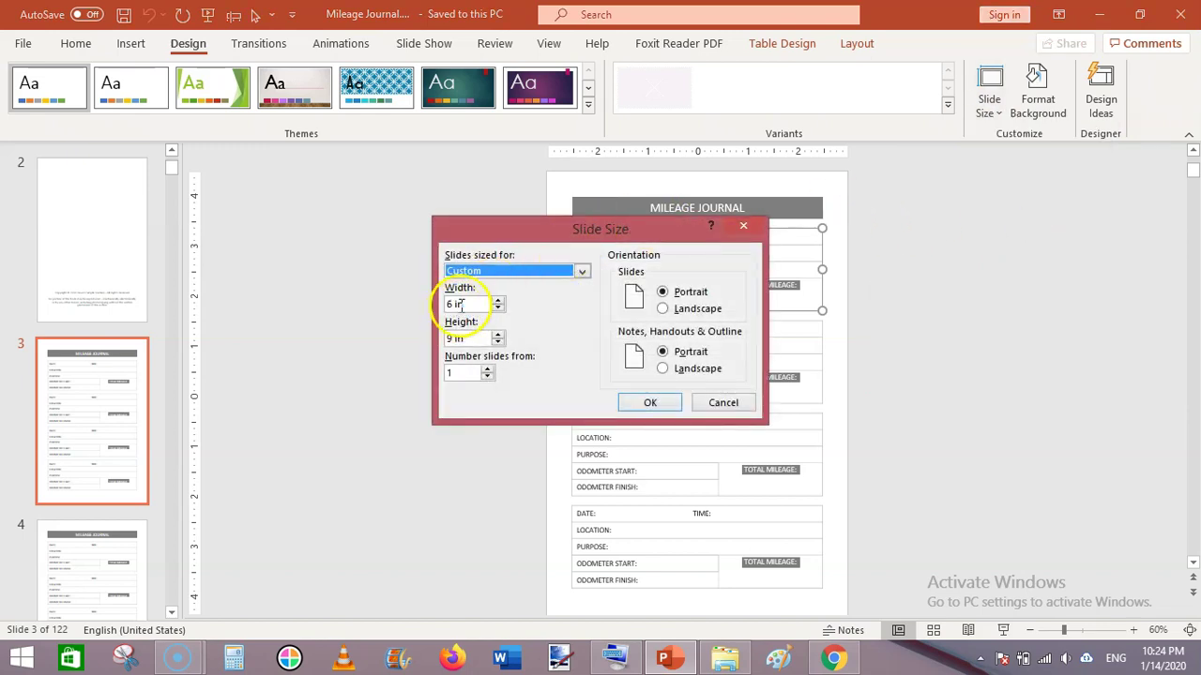
left_click(724, 402)
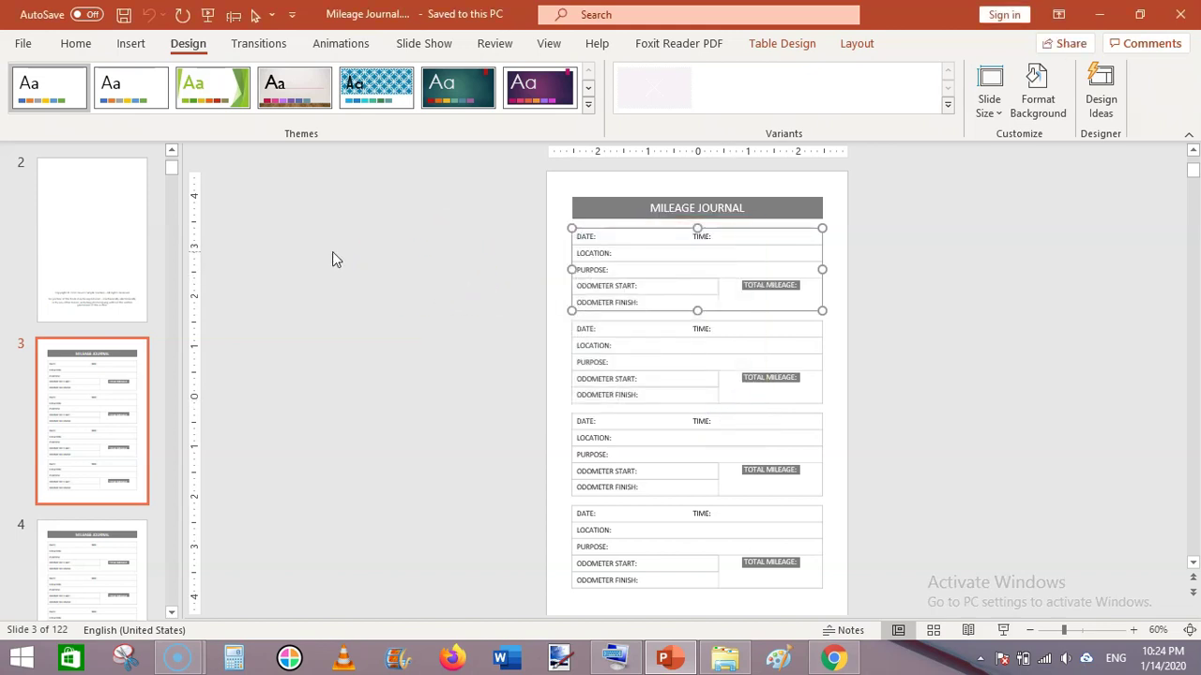
left_click(131, 45)
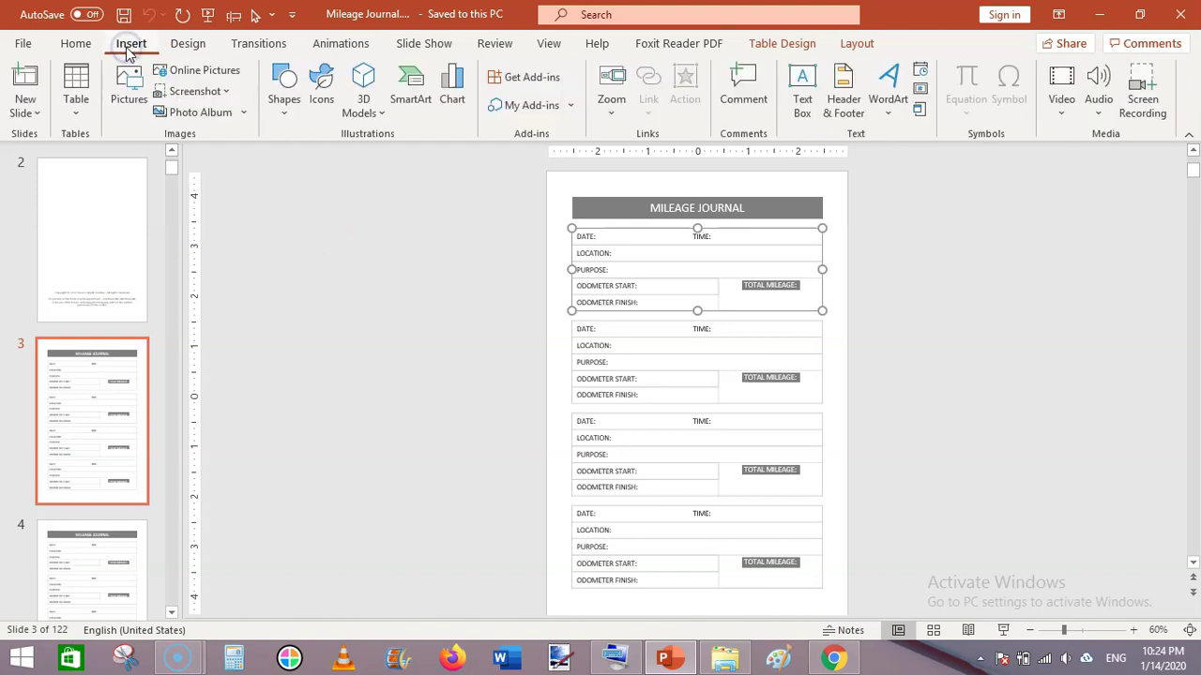
Insert a new slide with the Blank layout after the Mileage Journal page.
left_click(30, 114)
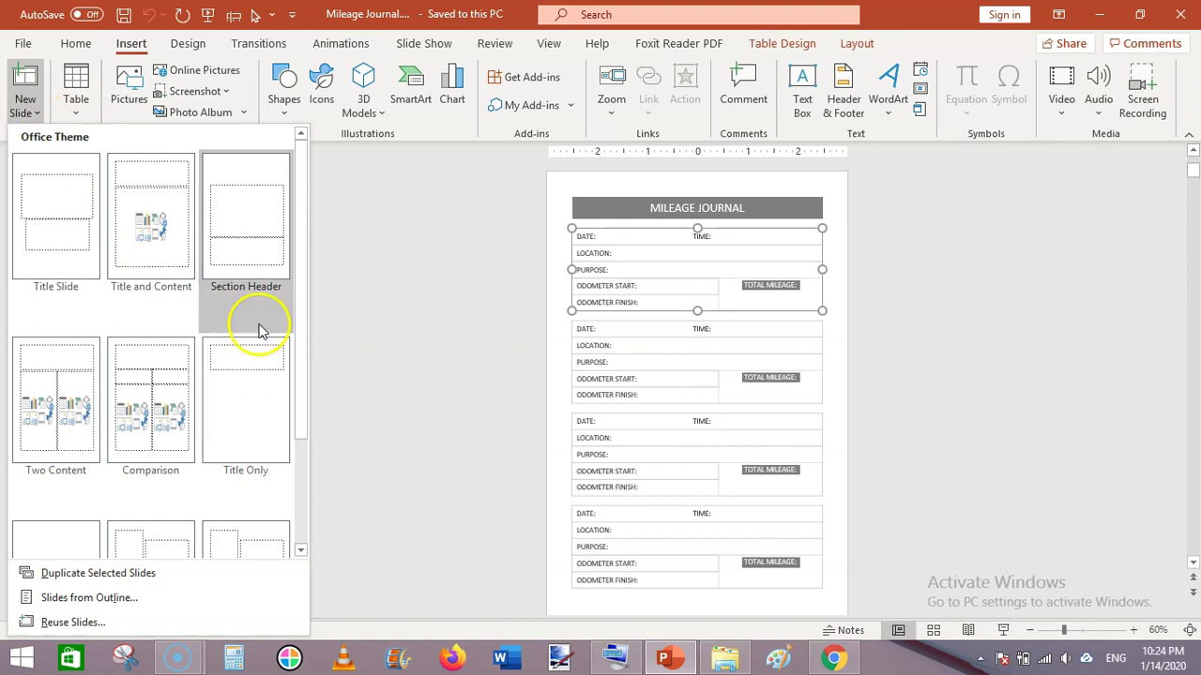
left_click_drag(303, 344, 303, 421)
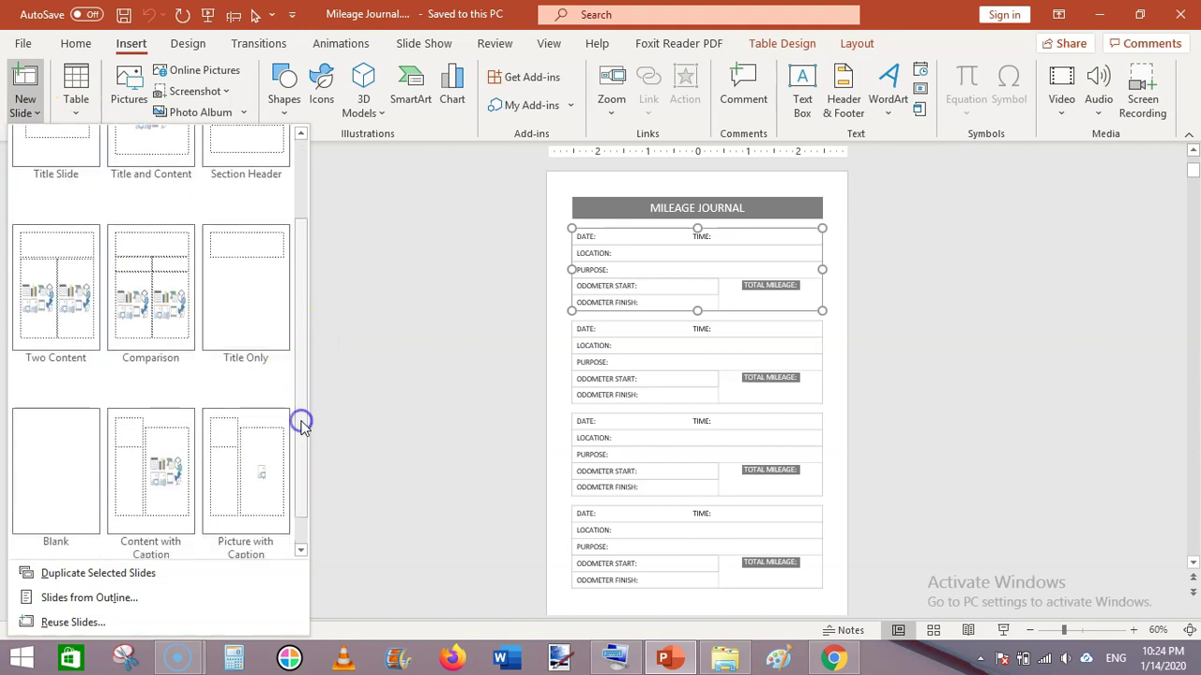
left_click(52, 469)
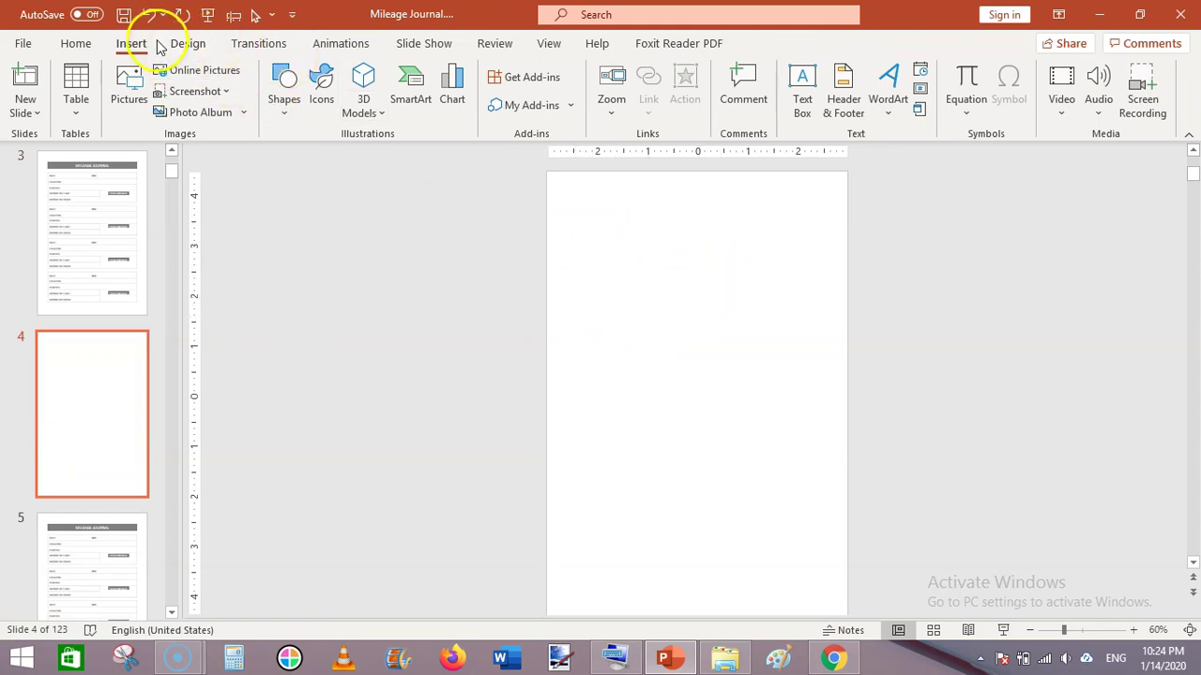
Draw a rectangle bar across the top of the page and set its height to 0.5 inches.
left_click(284, 108)
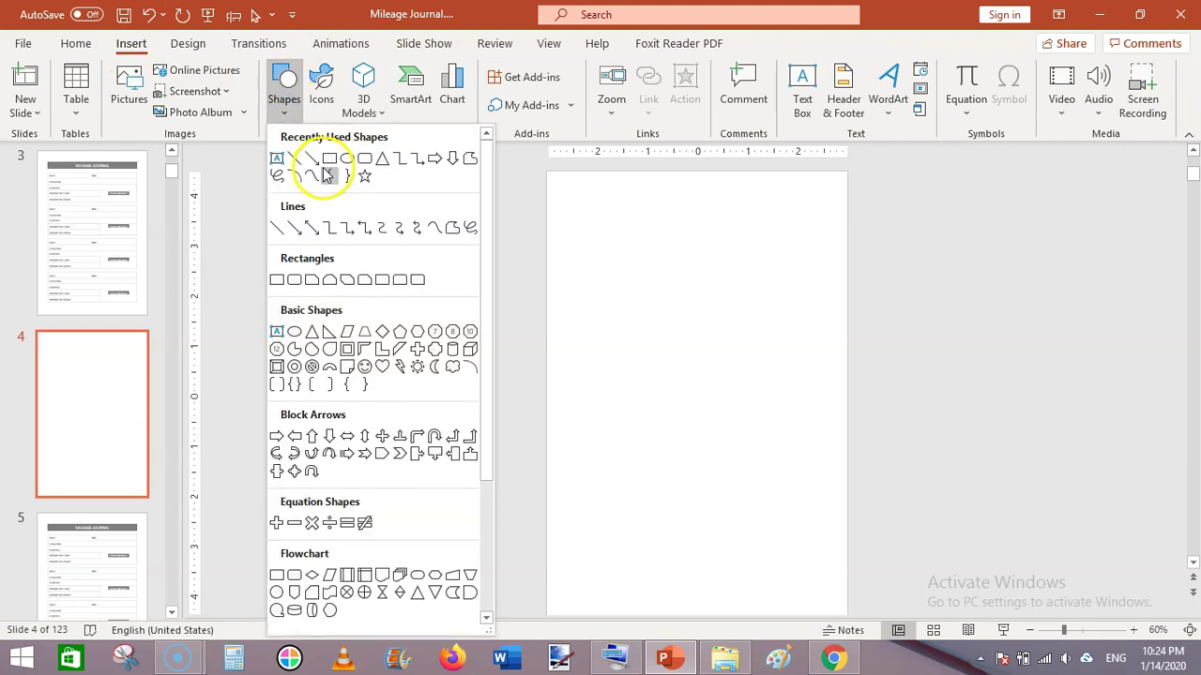
left_click(329, 161)
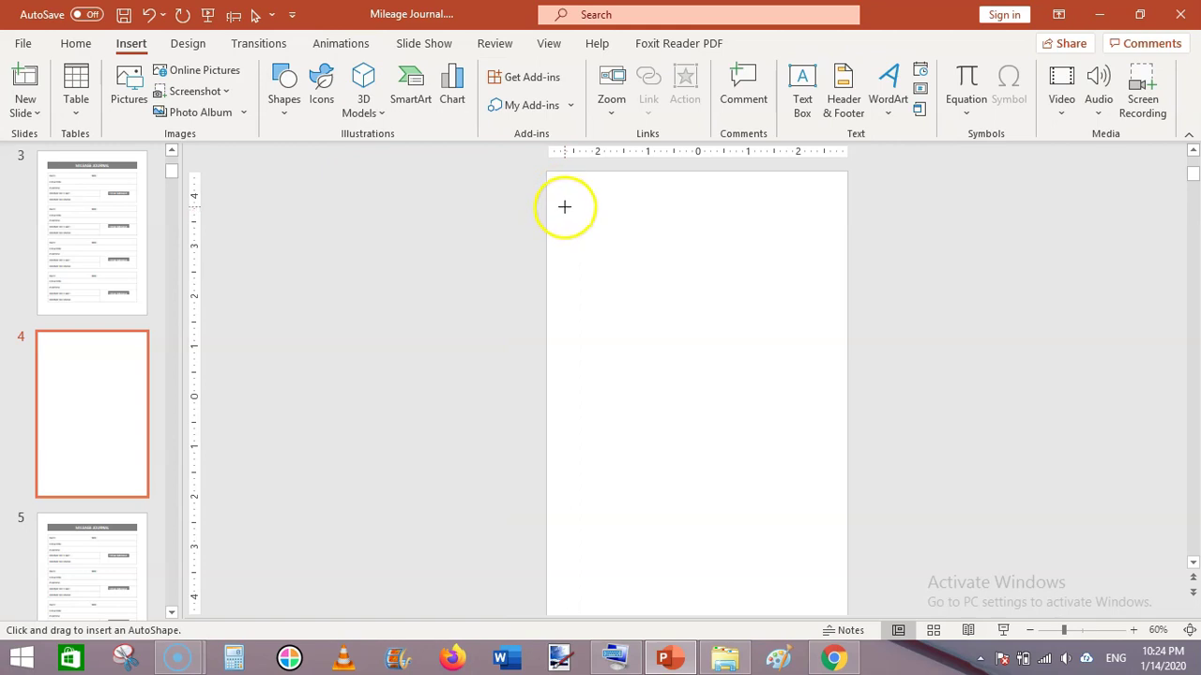
left_click_drag(547, 172, 842, 196)
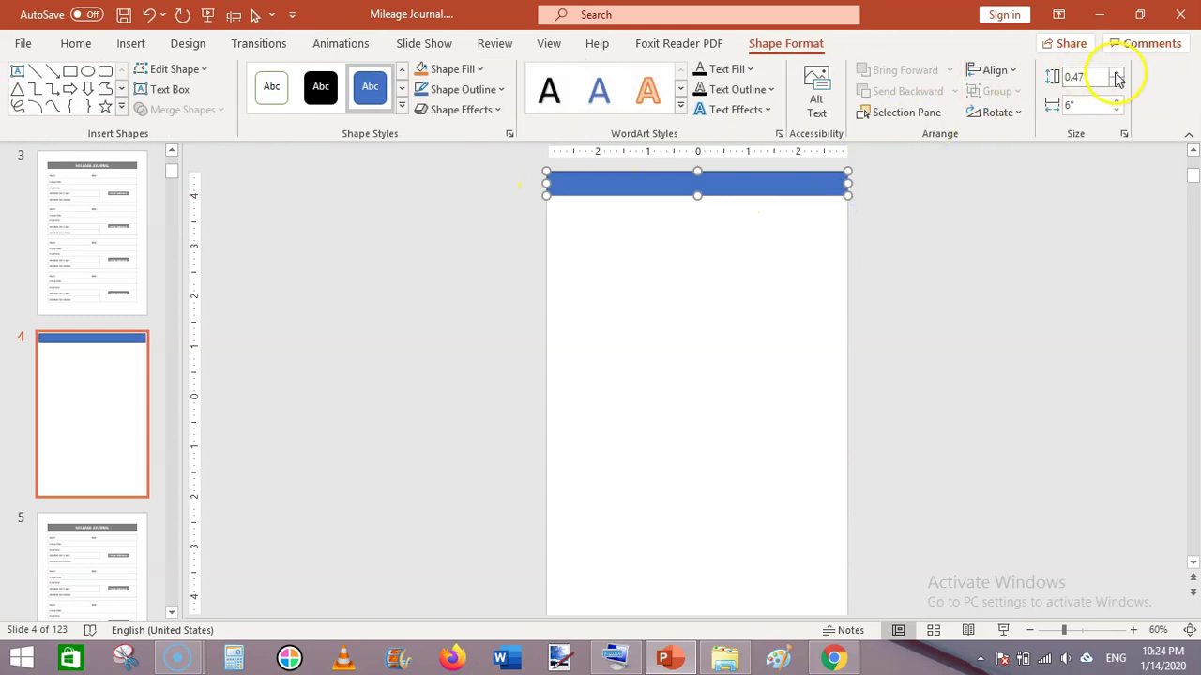
left_click(1116, 73)
left_click(1074, 80)
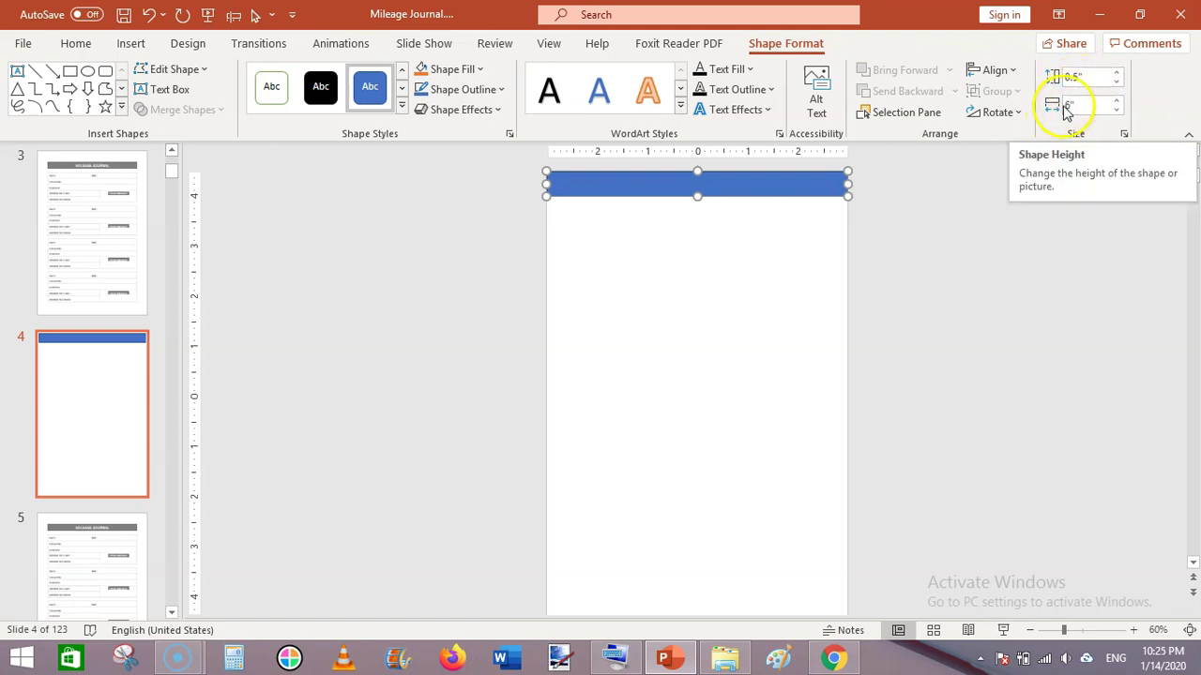
left_click(1076, 82)
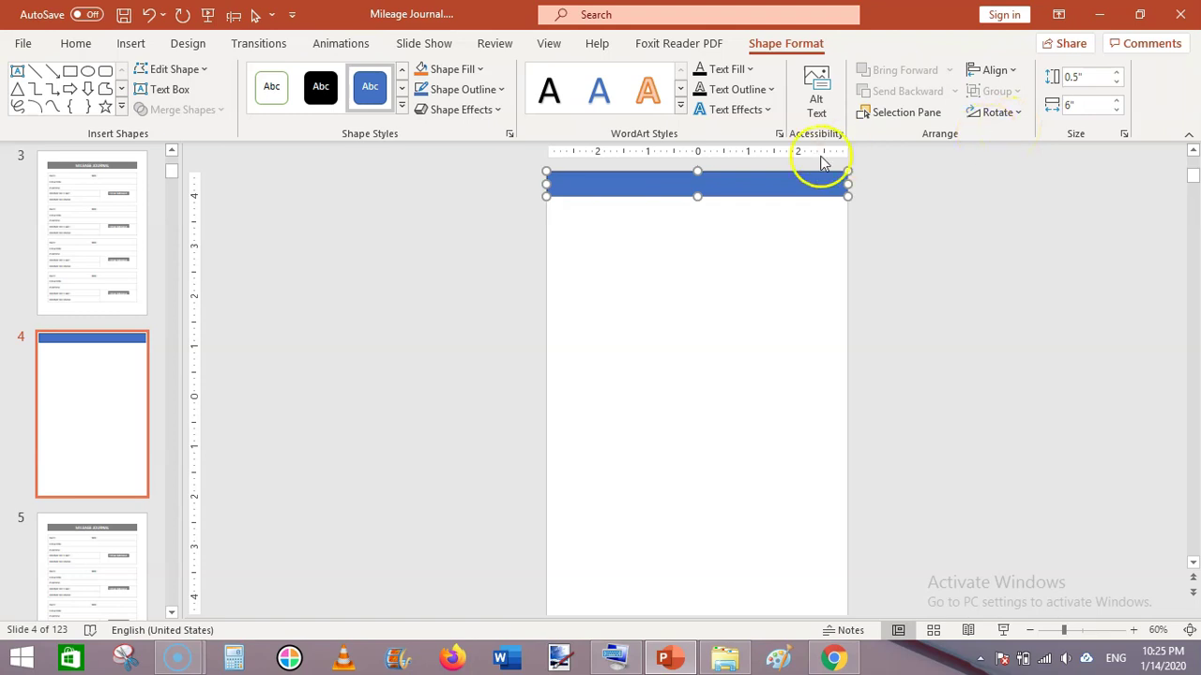
left_click(905, 218)
Duplicate the top bar with Ctrl+D and move the copy to the bottom edge of the page.
left_click(734, 195)
key("ctrl+d")
left_click_drag(736, 197, 724, 605)
left_click(919, 424)
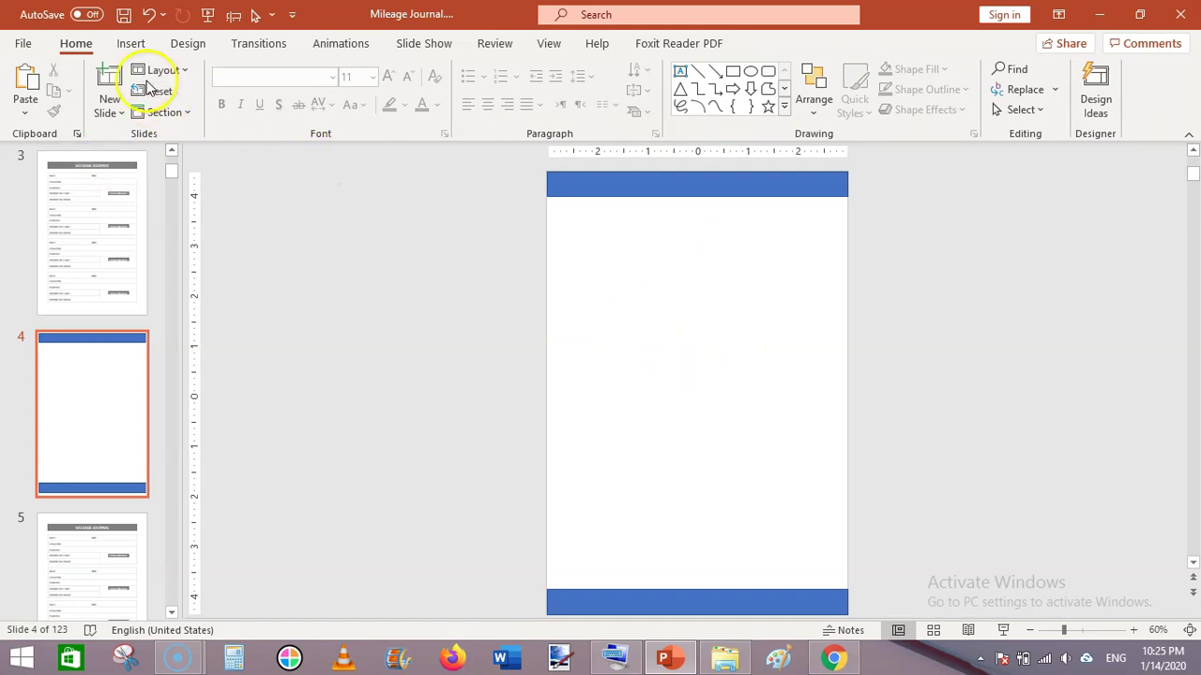
Replace the top bar with a copy shifted slightly lower, leaving a white strip above it.
left_click(680, 190)
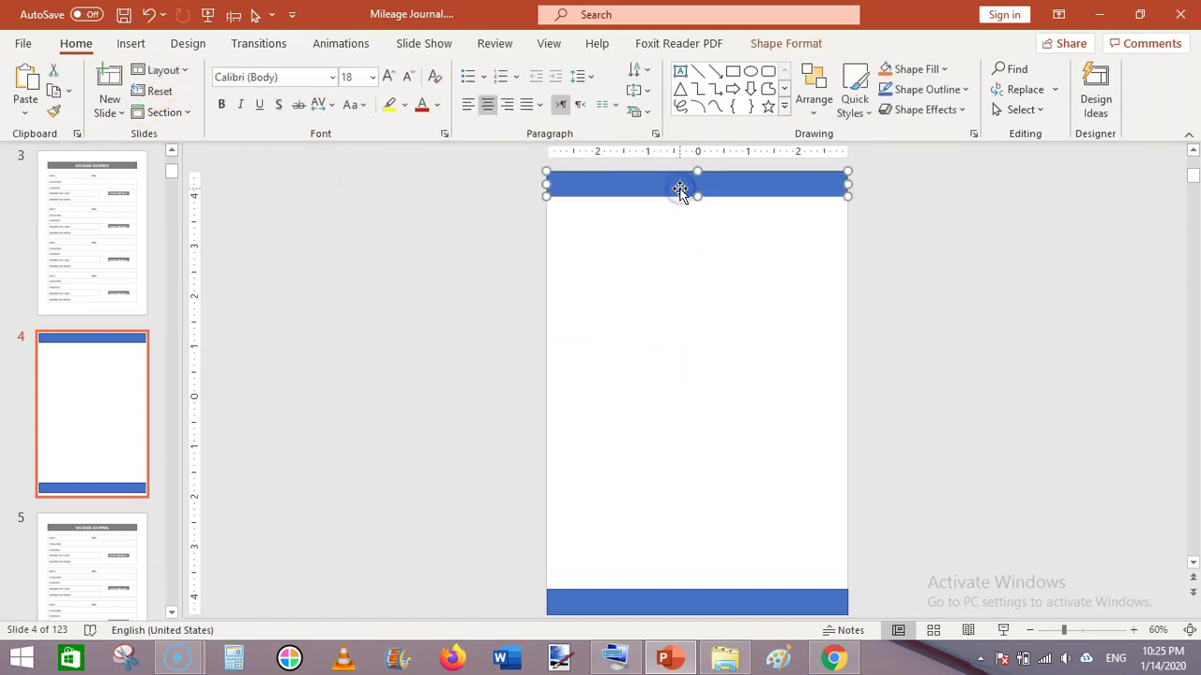
key("ctrl+d")
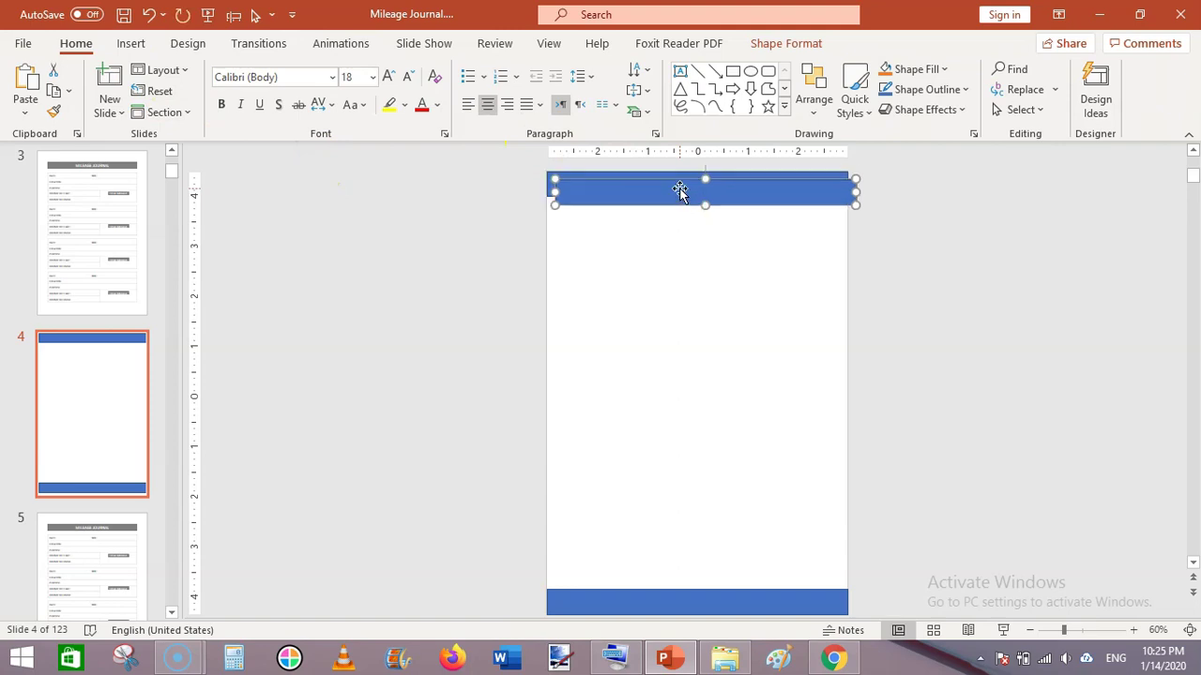
left_click_drag(680, 190, 676, 209)
left_click(779, 181)
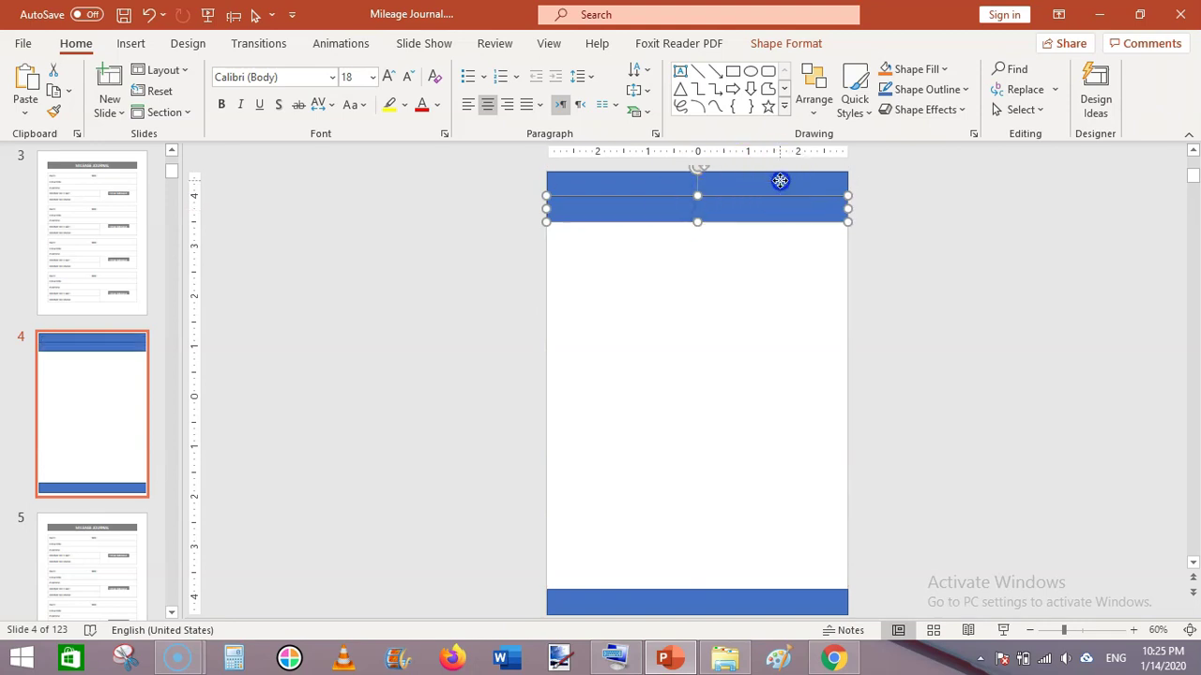
key("Delete")
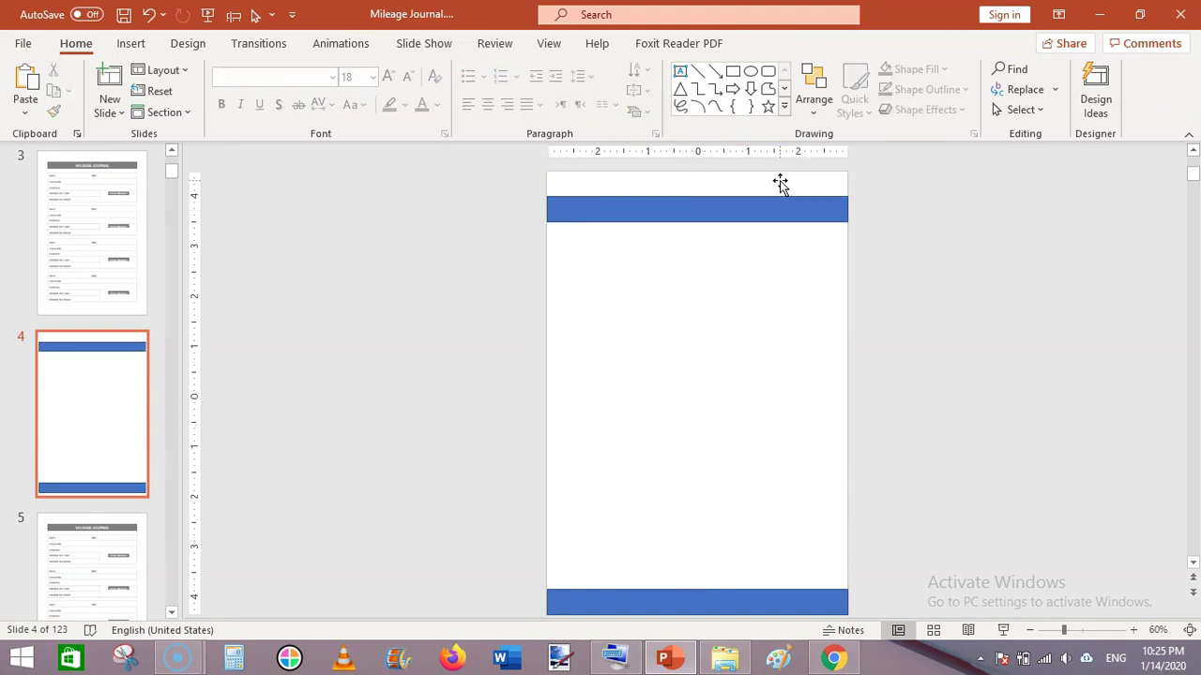
left_click(746, 204)
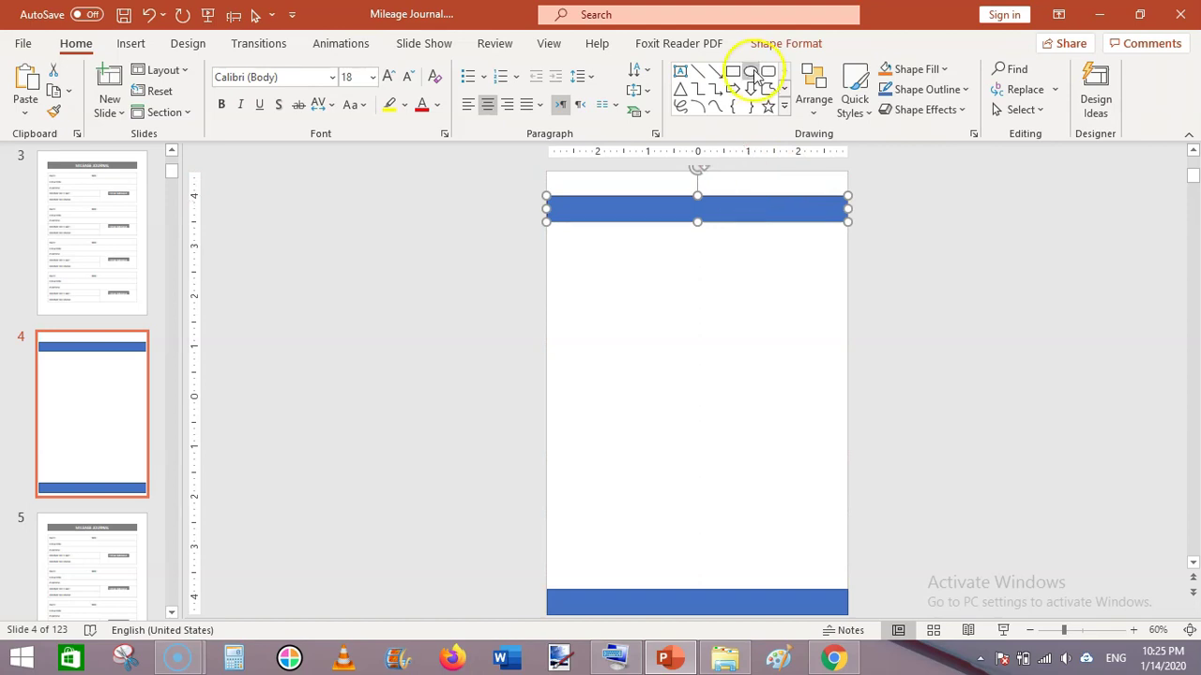
left_click(785, 44)
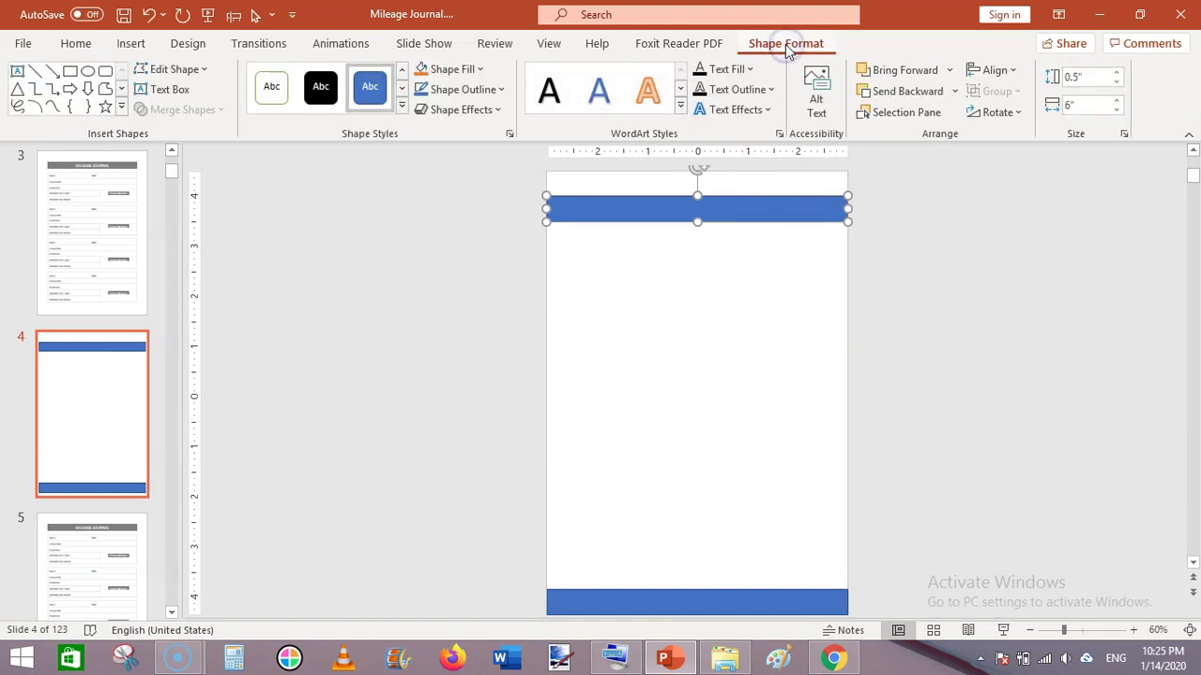
Give the top bar No Outline and a Black, Text 1, Lighter 15% fill.
left_click(502, 90)
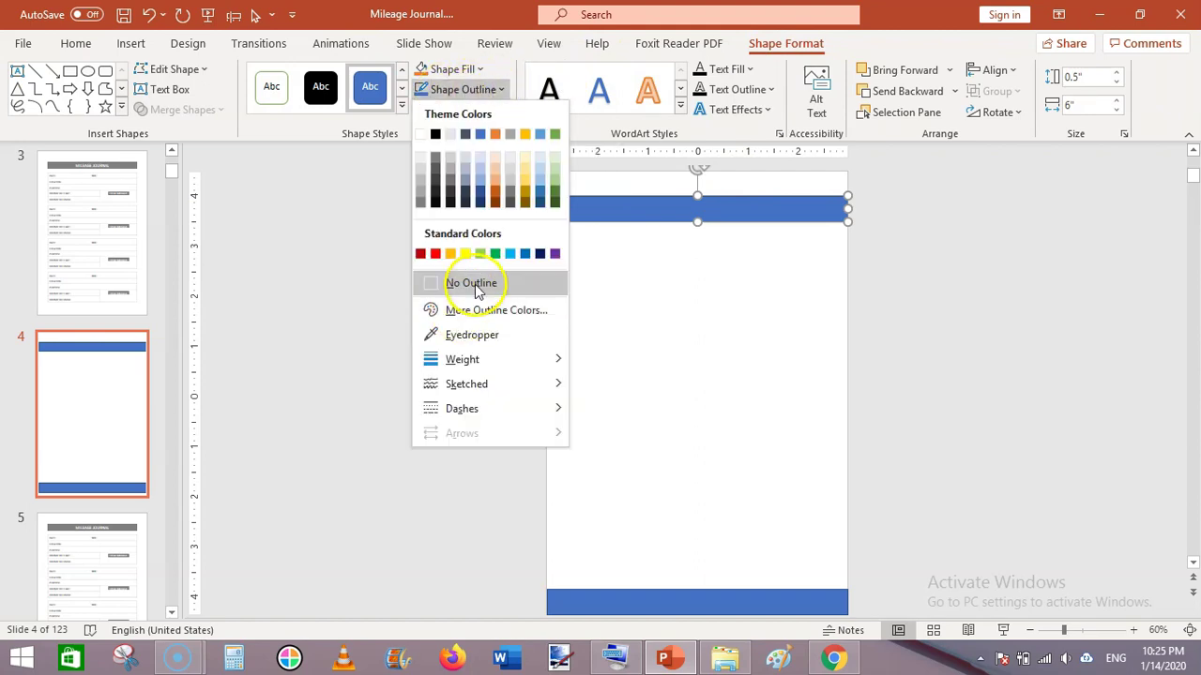
left_click(472, 283)
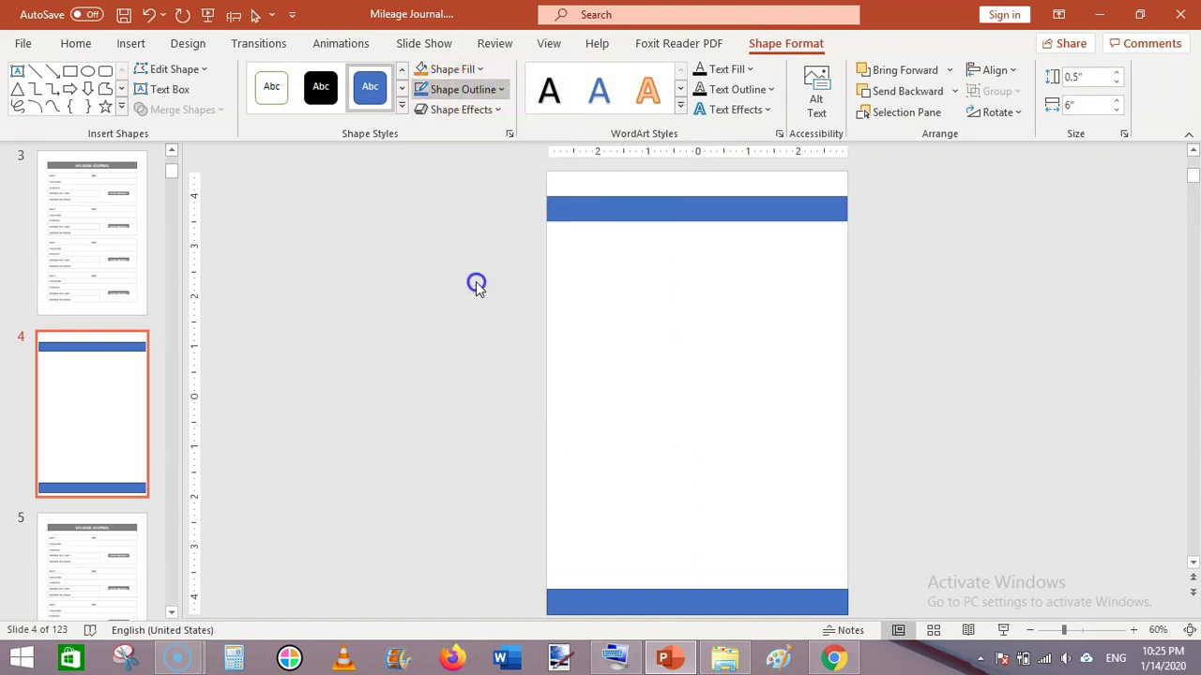
left_click(476, 71)
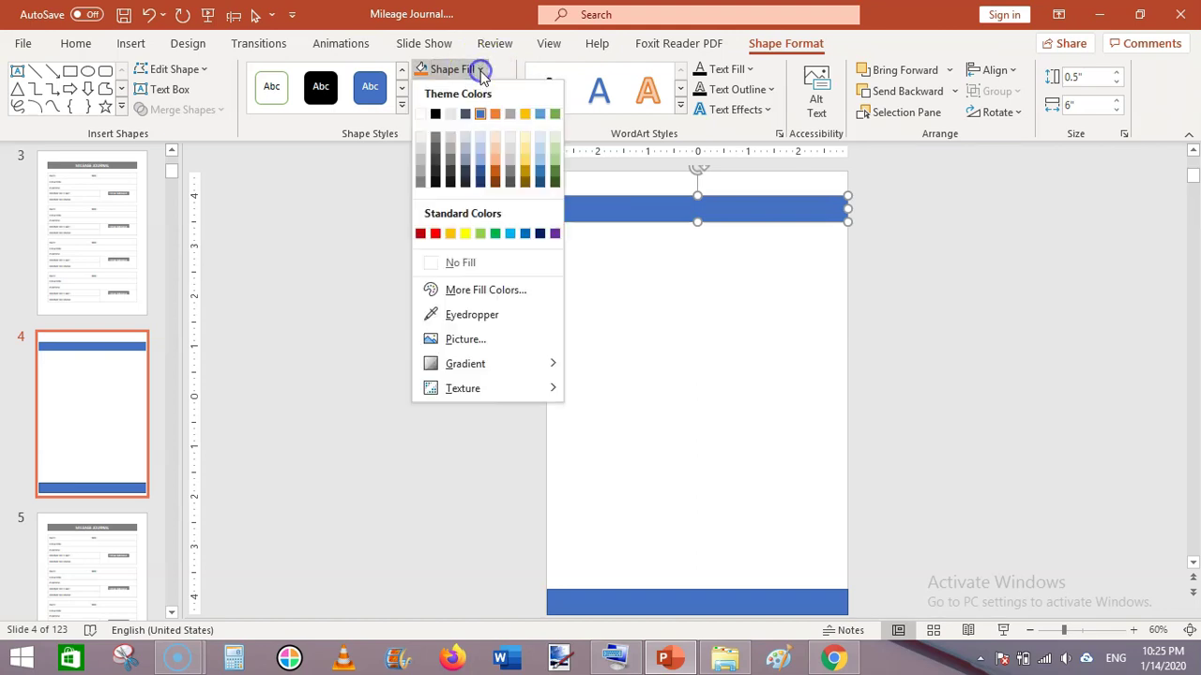
left_click(435, 173)
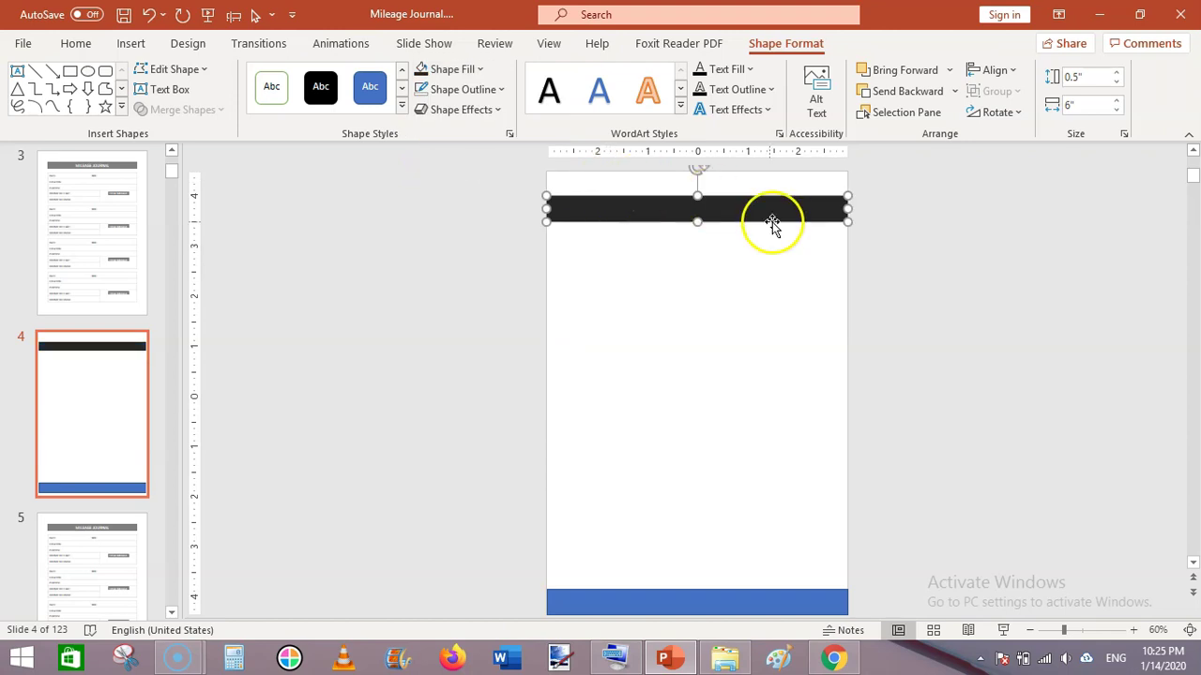
Reduce the black bar's width to 5 inches and drag it to the horizontal centre of the page.
left_click_drag(851, 208, 832, 211)
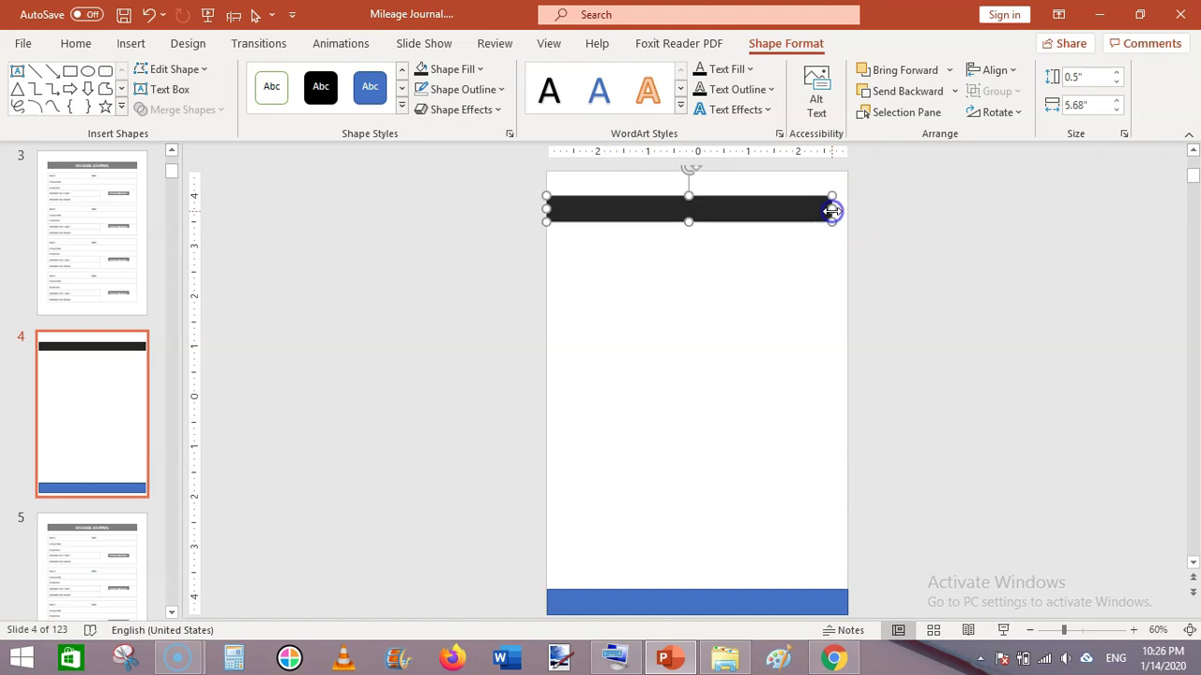
left_click(1118, 112)
left_click(1118, 112)
left_click(1118, 112)
left_click(1118, 112)
left_click(1118, 111)
left_click(1119, 112)
left_click(1118, 112)
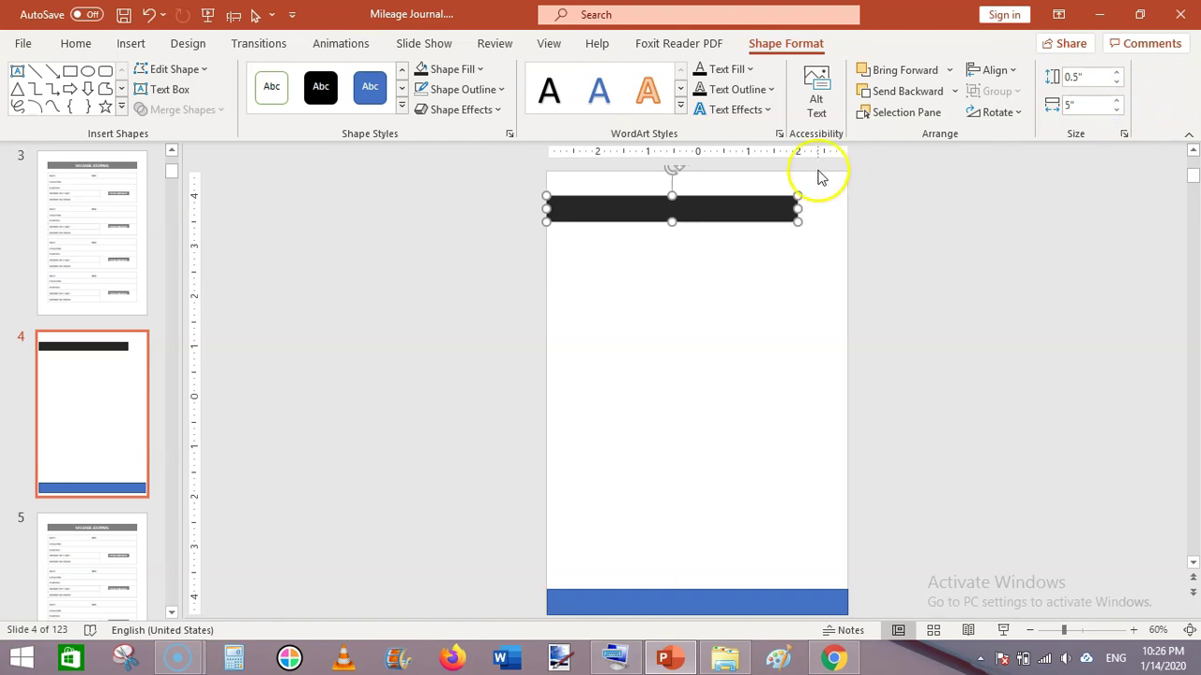
left_click_drag(747, 202, 766, 202)
left_click(939, 277)
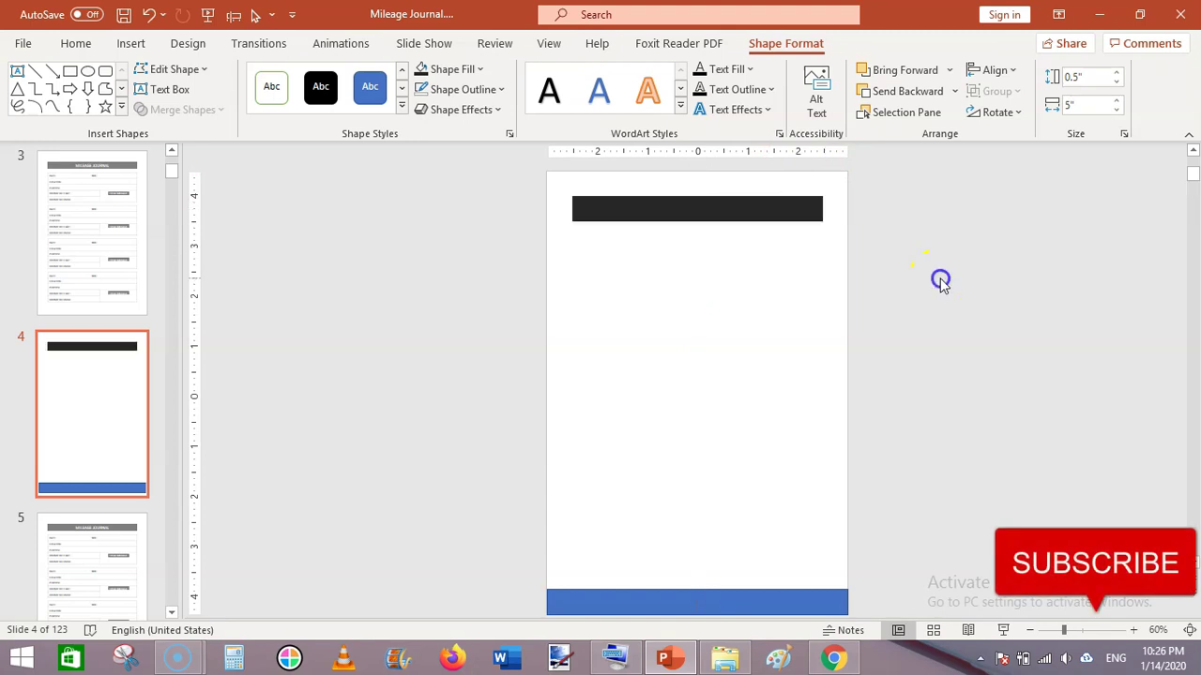
left_click(767, 210)
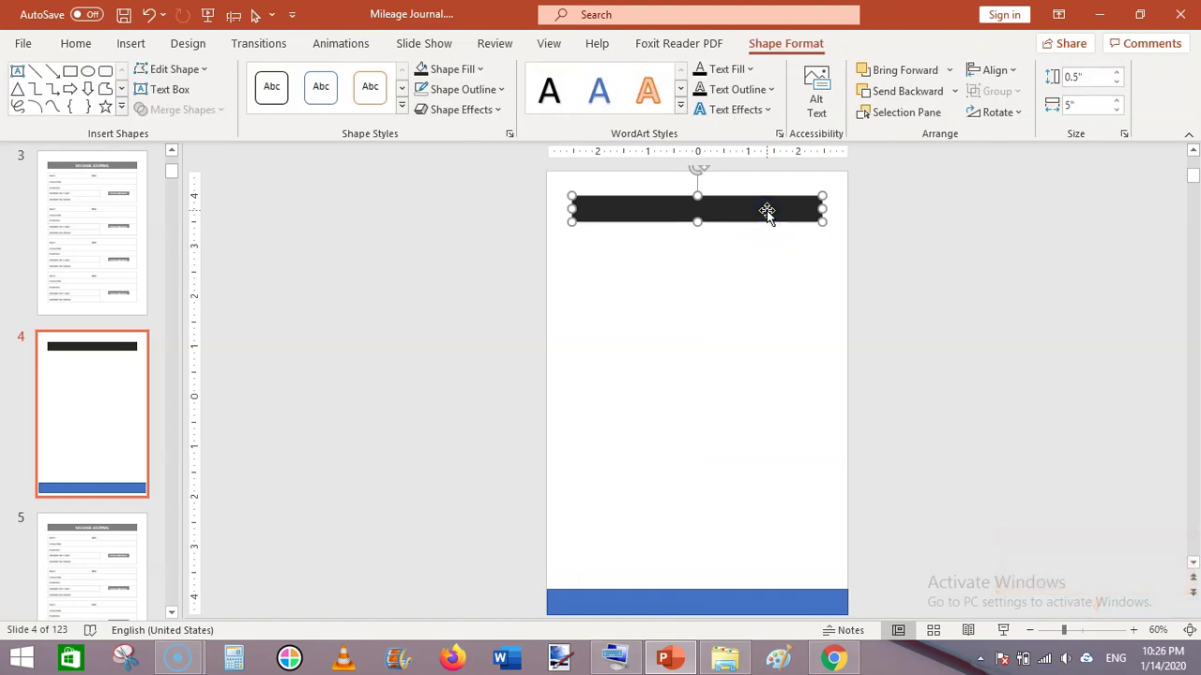
Type 'Mileage Journal' into the black bar and set the title's font size to 20.
type("M")
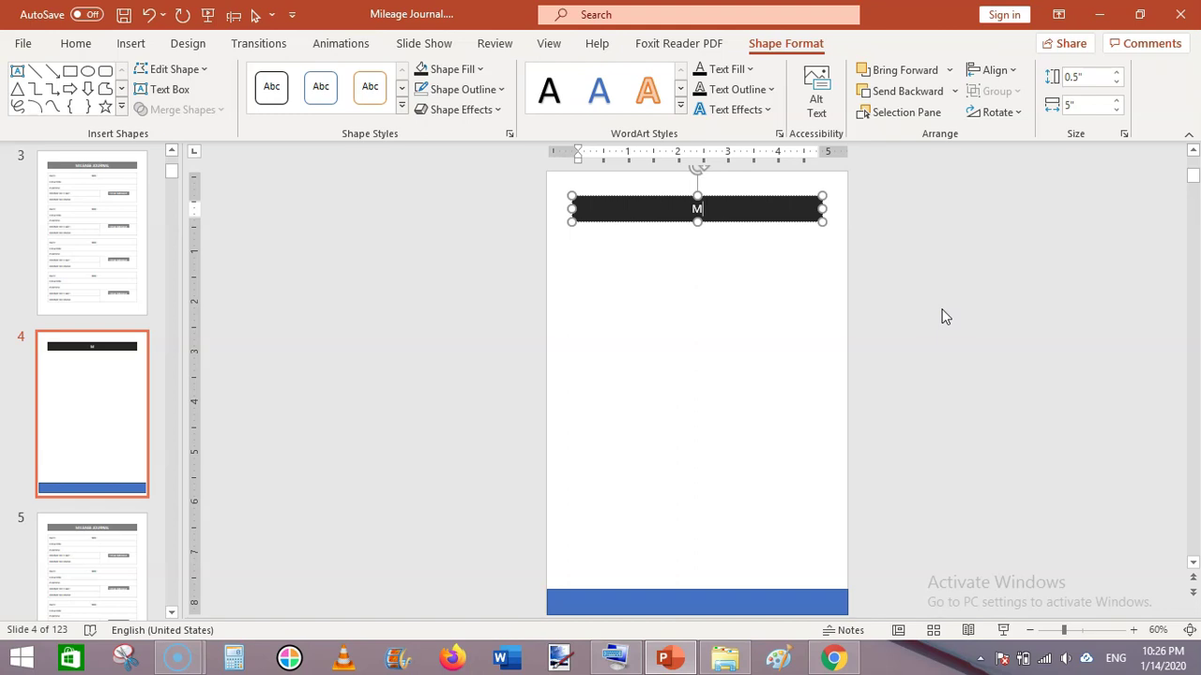
type("i")
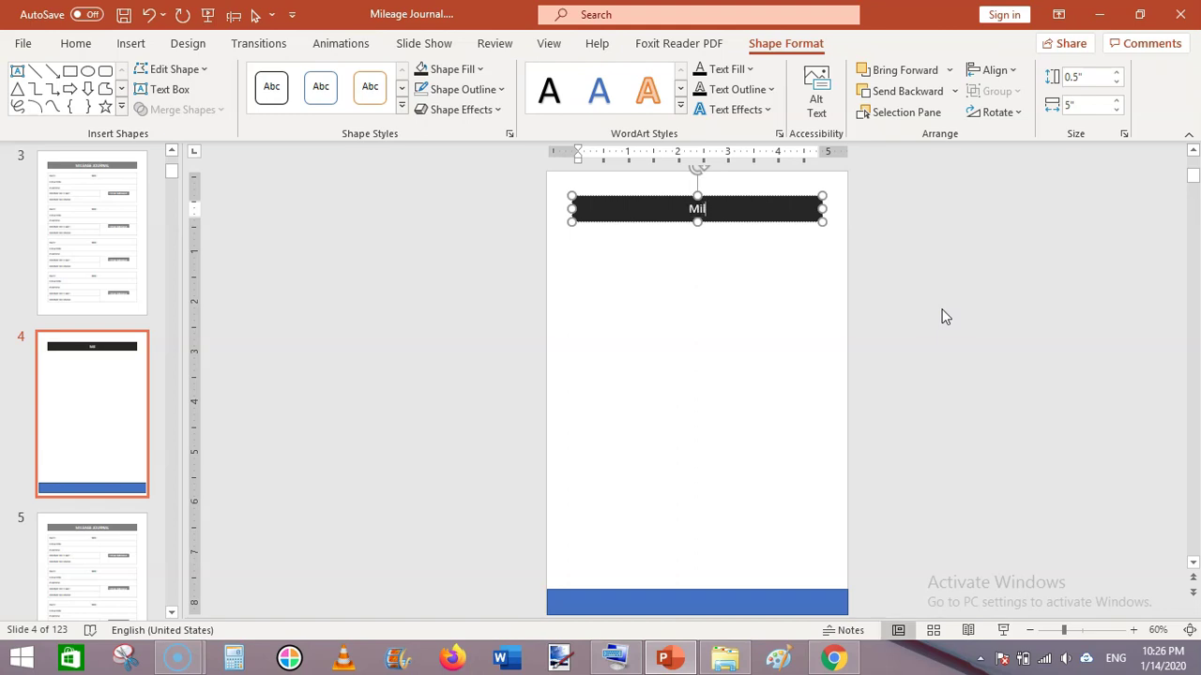
type("leage Journal")
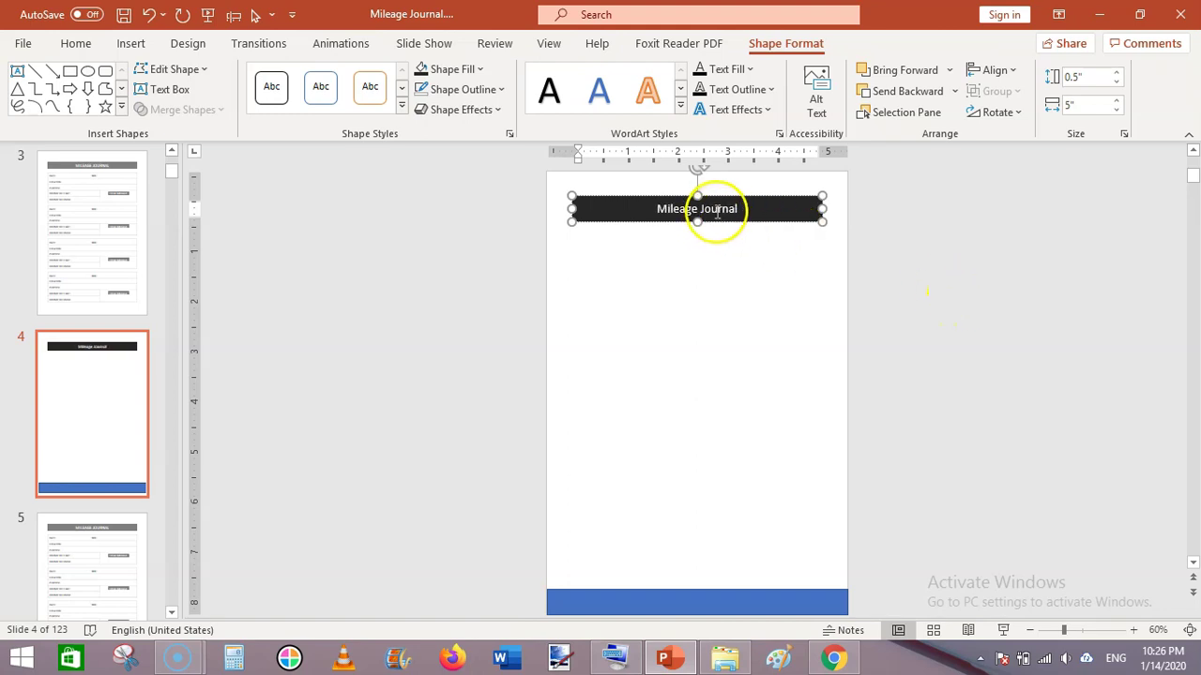
double_click(717, 210)
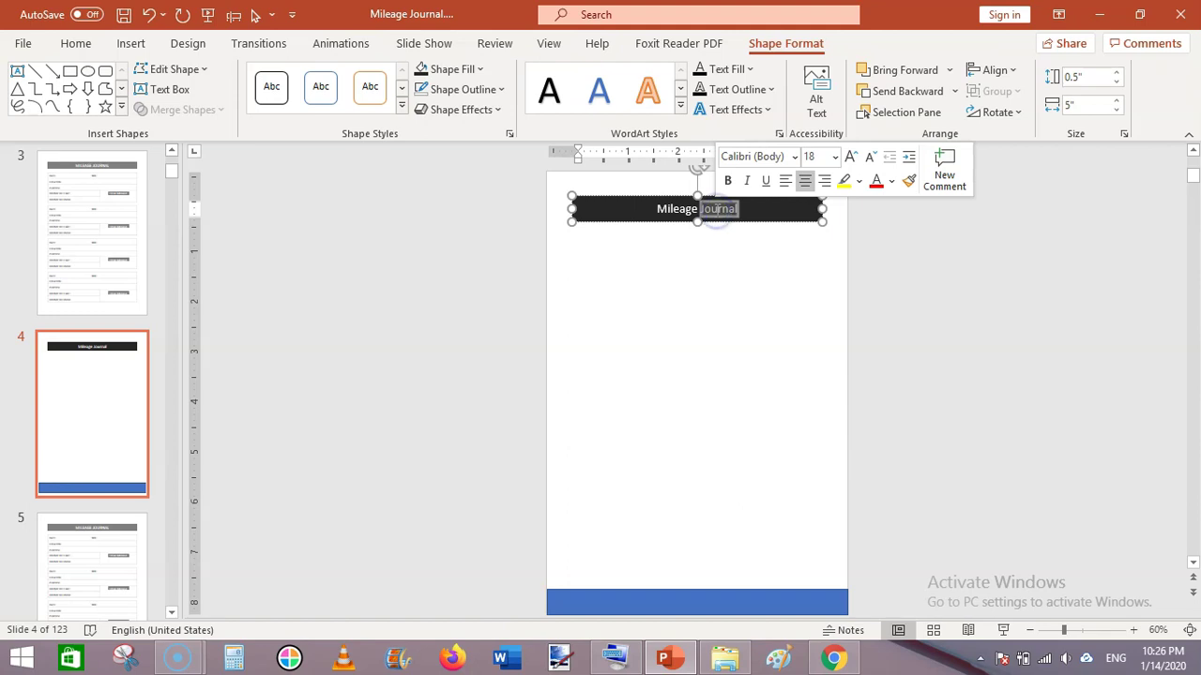
key("ctrl+a")
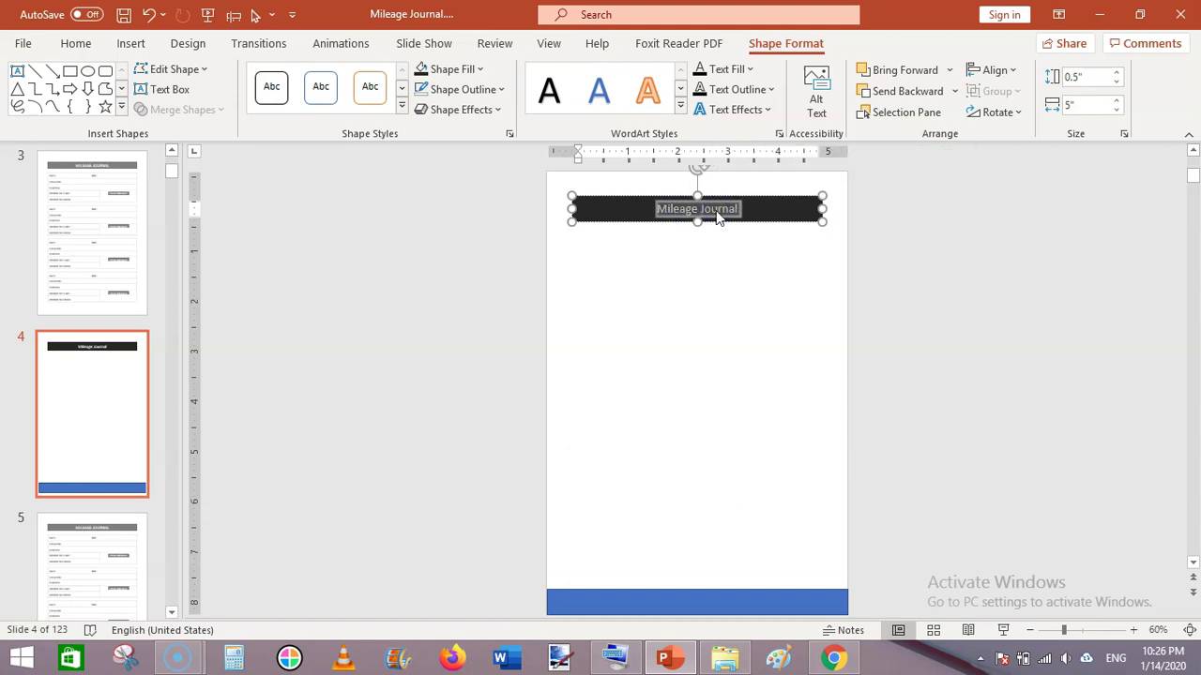
left_click(94, 49)
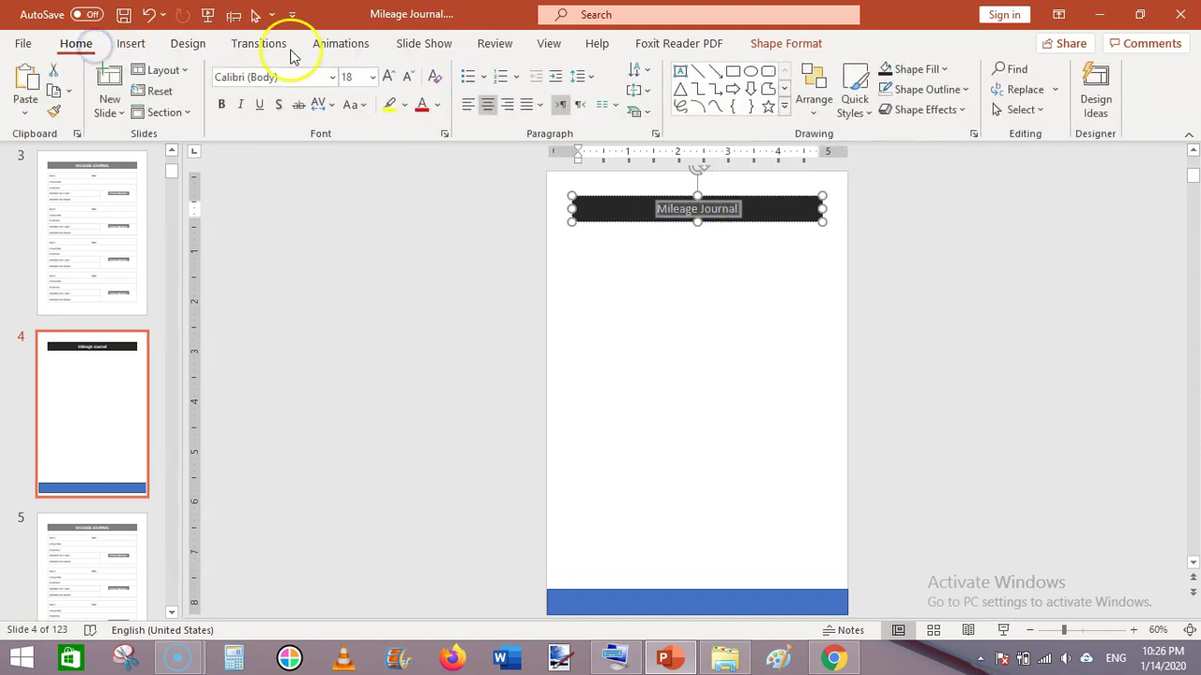
left_click(385, 77)
left_click(386, 76)
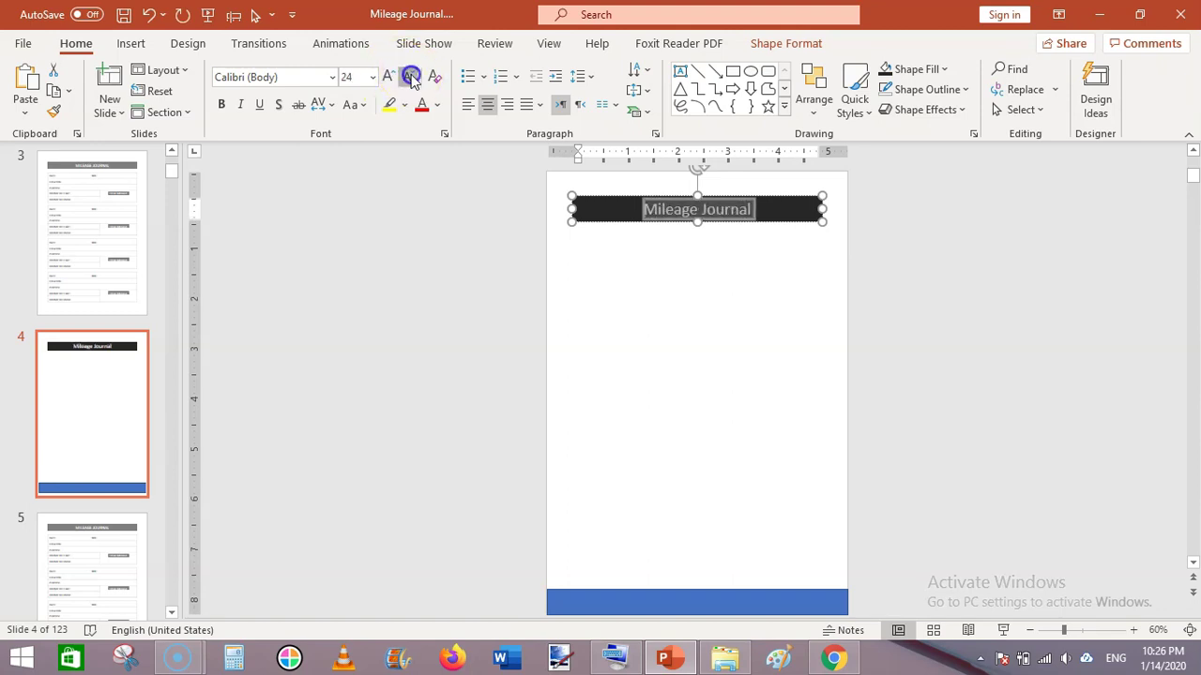
left_click(407, 77)
left_click(866, 304)
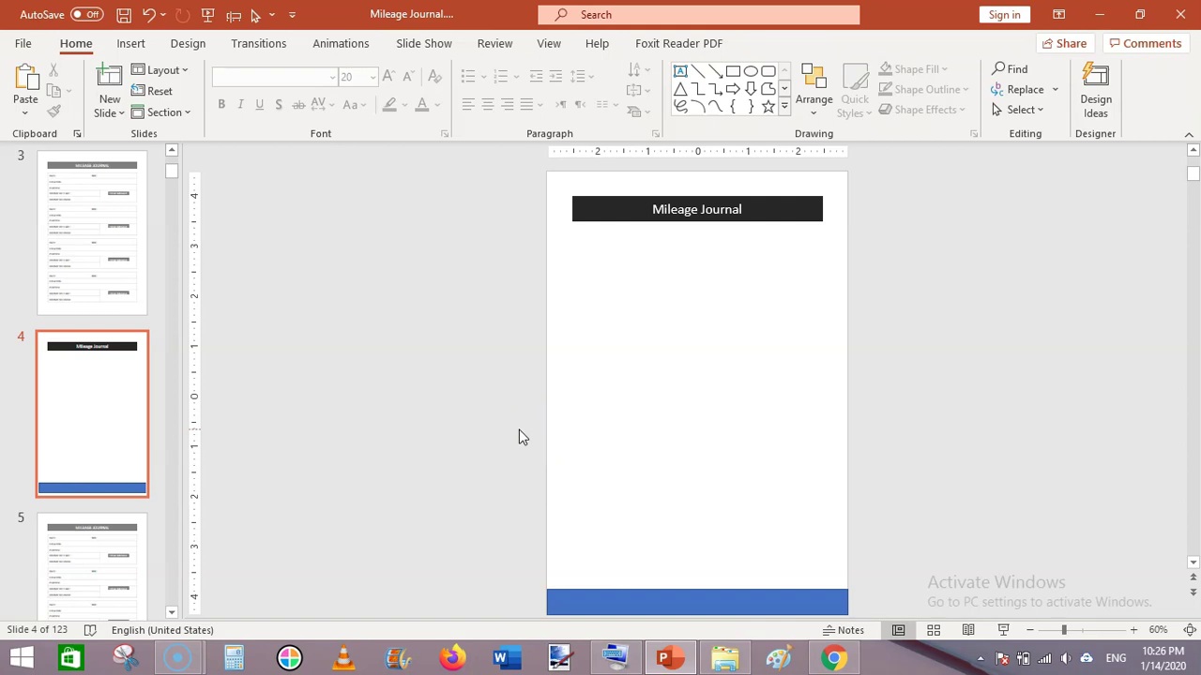
Nudge the title bar back to centre, then glance at slide 3 and return to slide 4.
left_click_drag(771, 209, 772, 206)
left_click(945, 280)
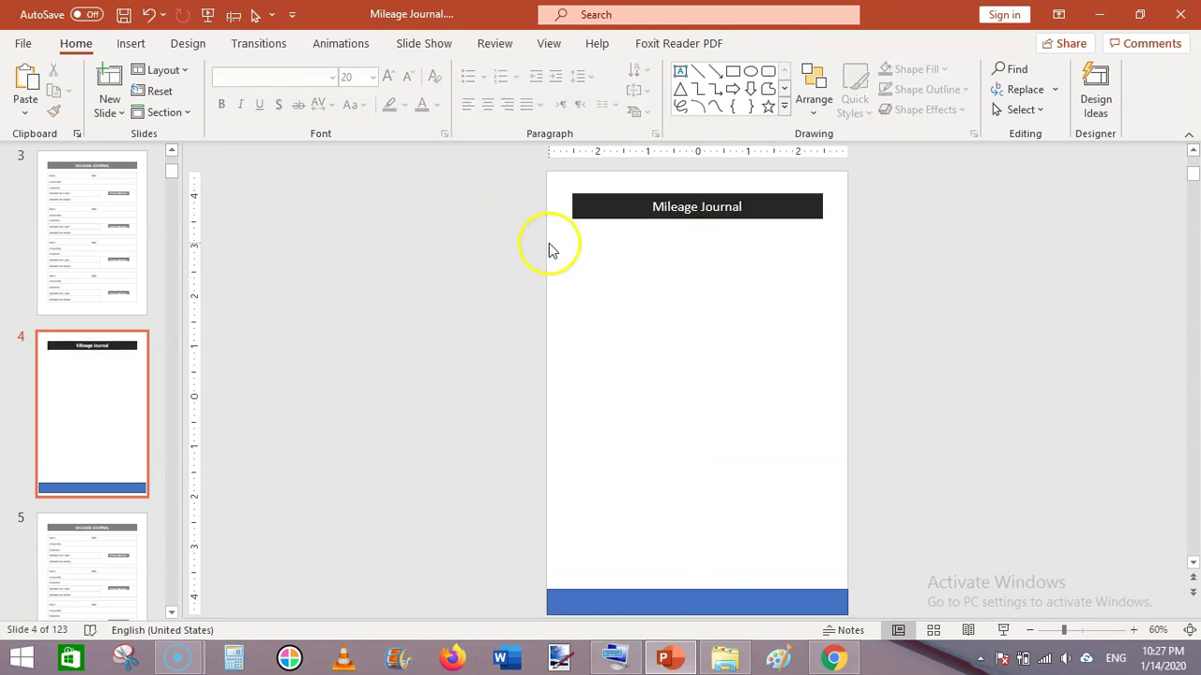
left_click(105, 221)
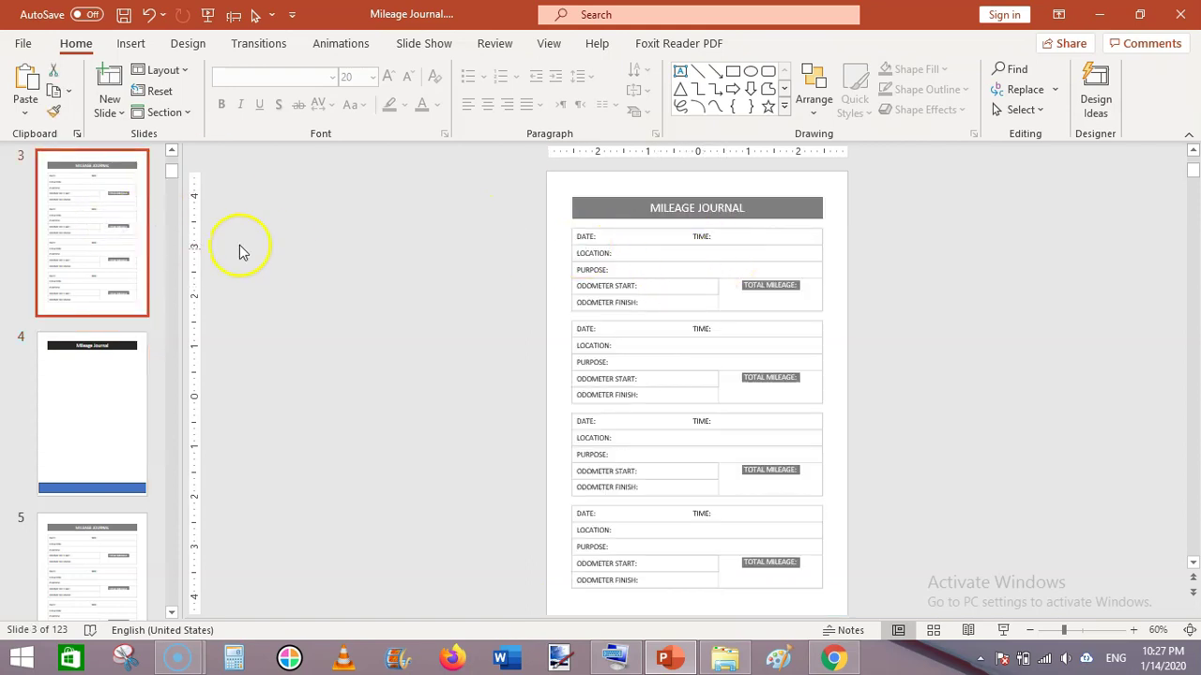
left_click(94, 409)
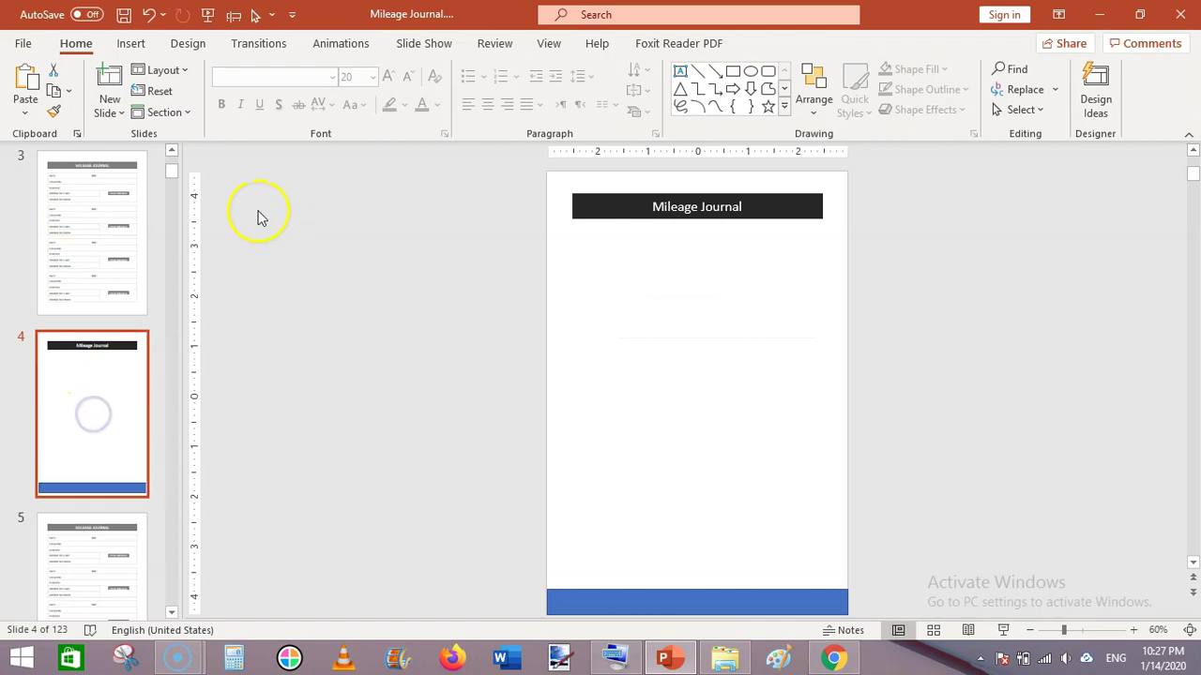
left_click(129, 44)
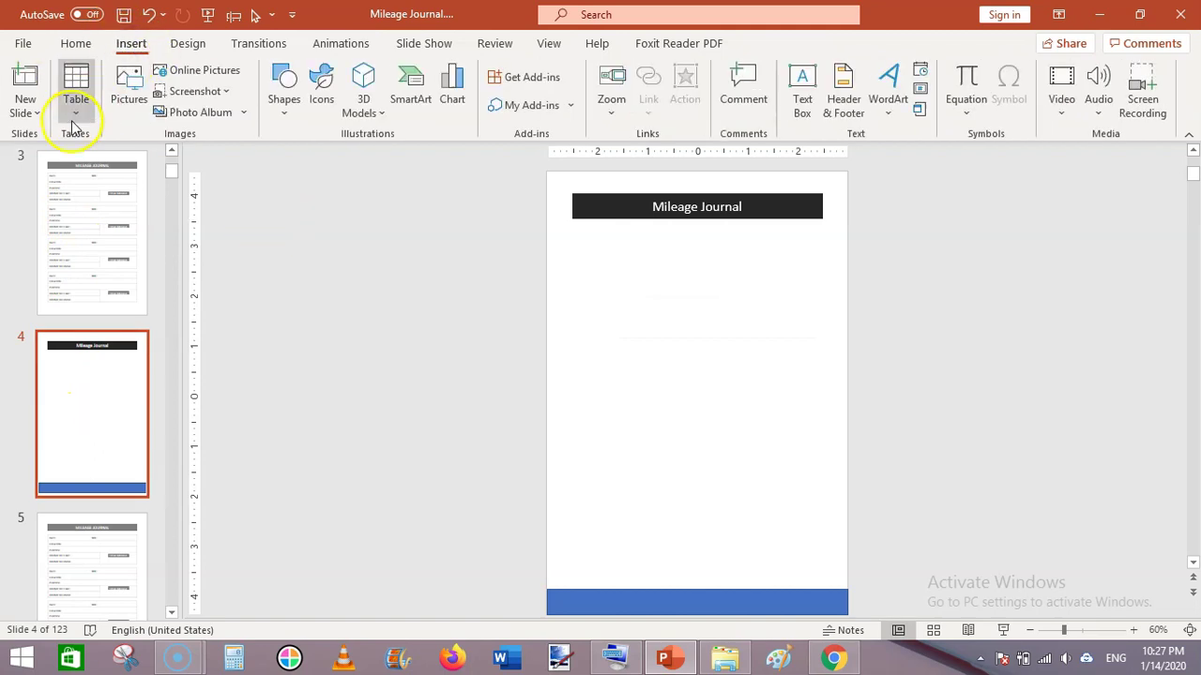
Check the slide 3 form for reference before returning to slide 4.
left_click(77, 113)
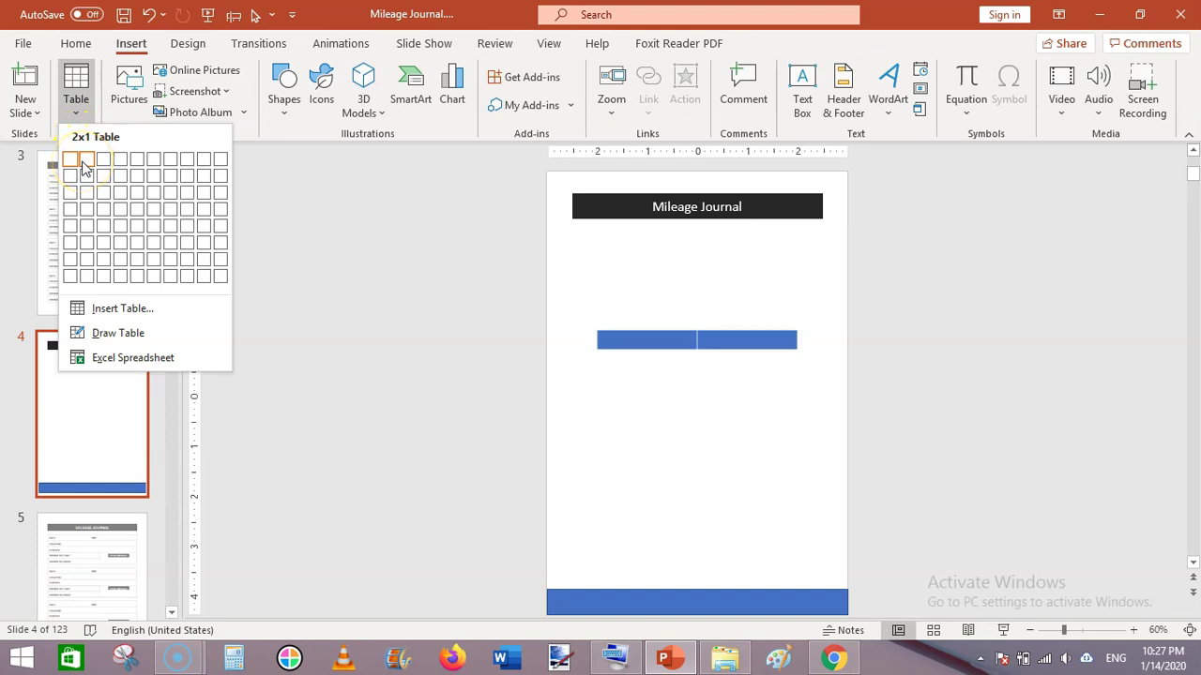
left_click(97, 401)
left_click(75, 249)
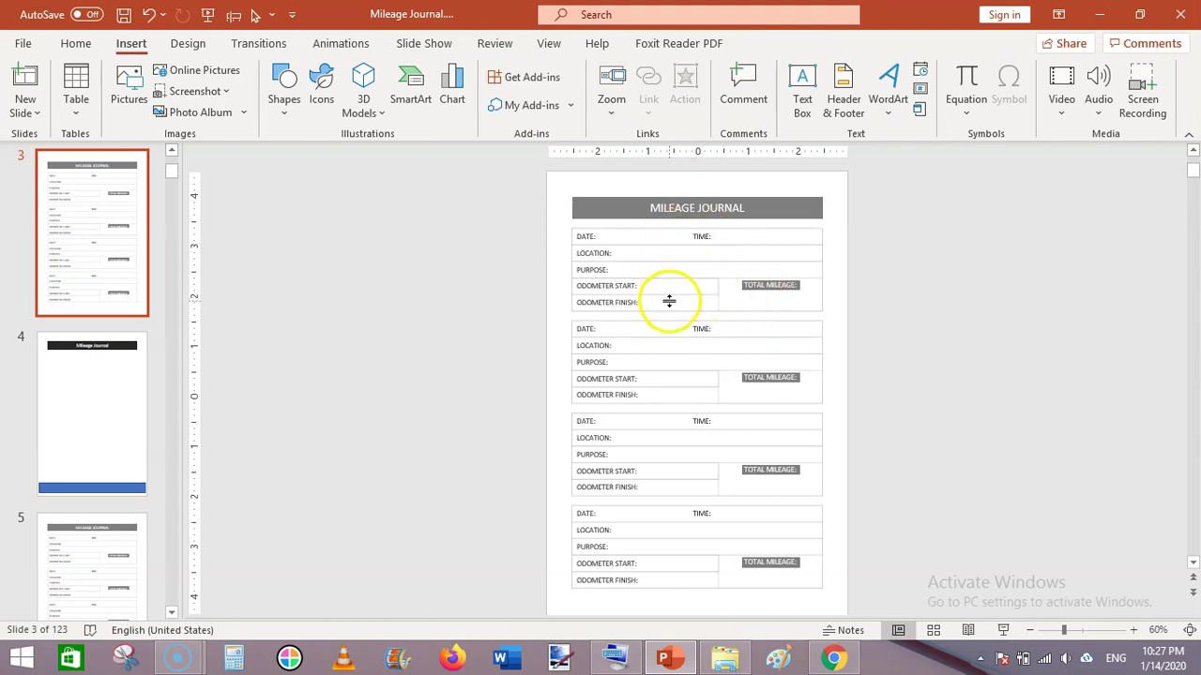
left_click(107, 432)
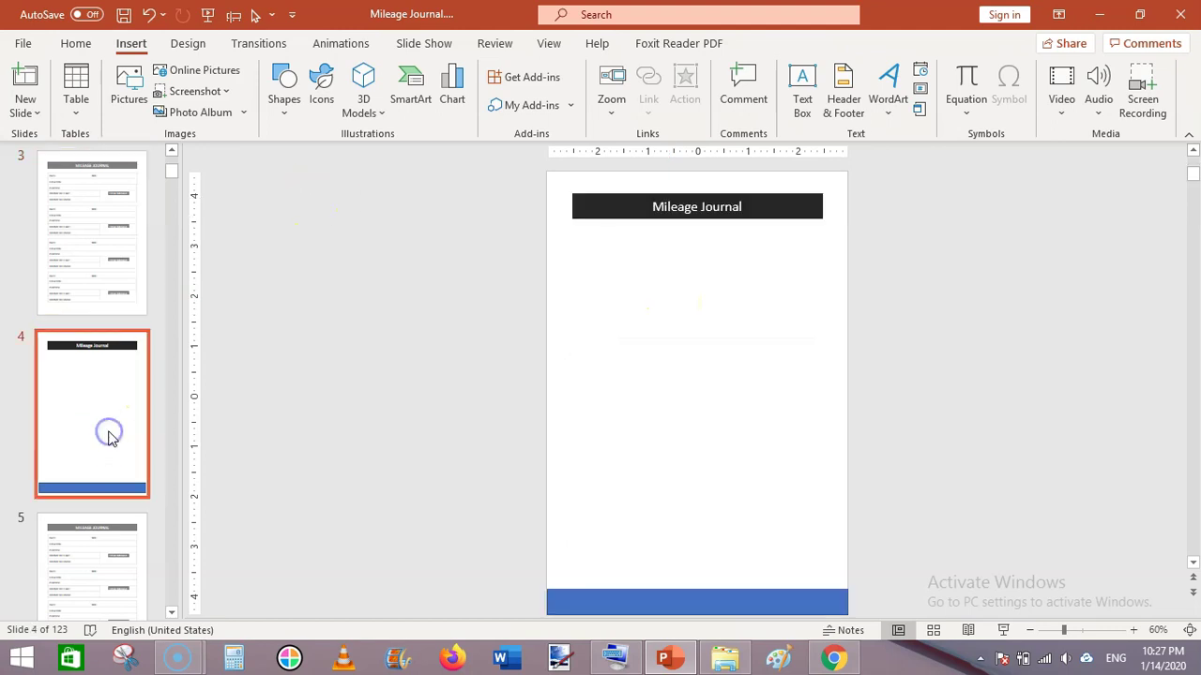
Insert a 2x5 table under the title bar and stretch it to the bar's width.
left_click(75, 105)
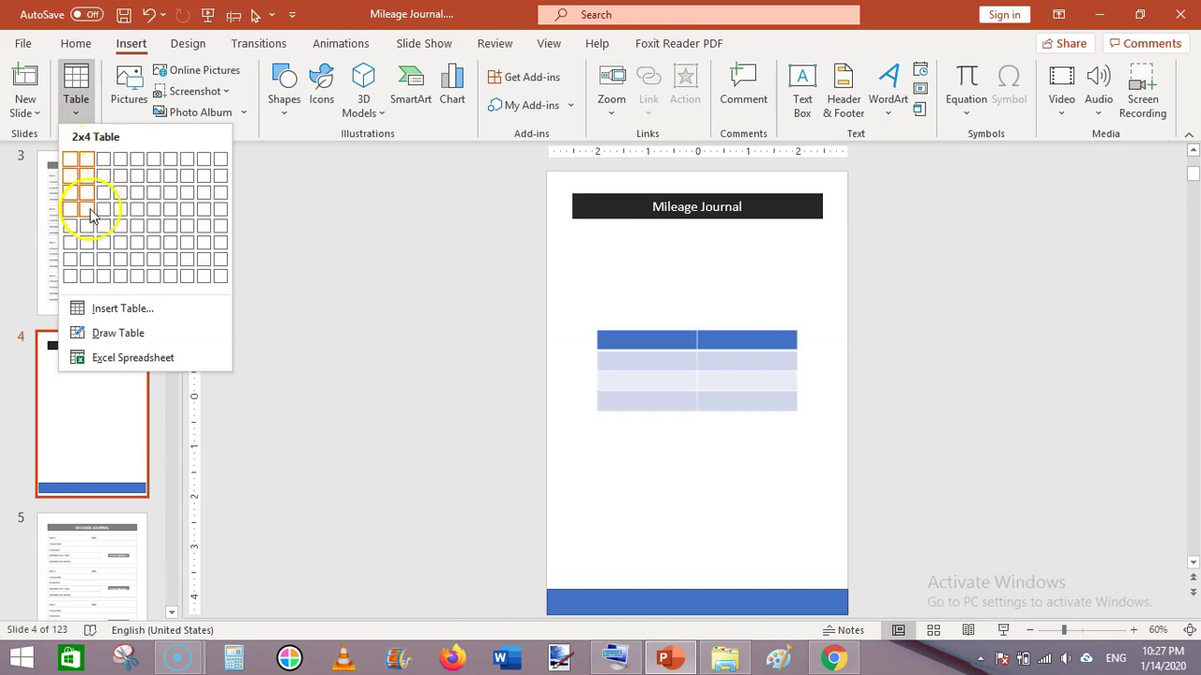
left_click(90, 230)
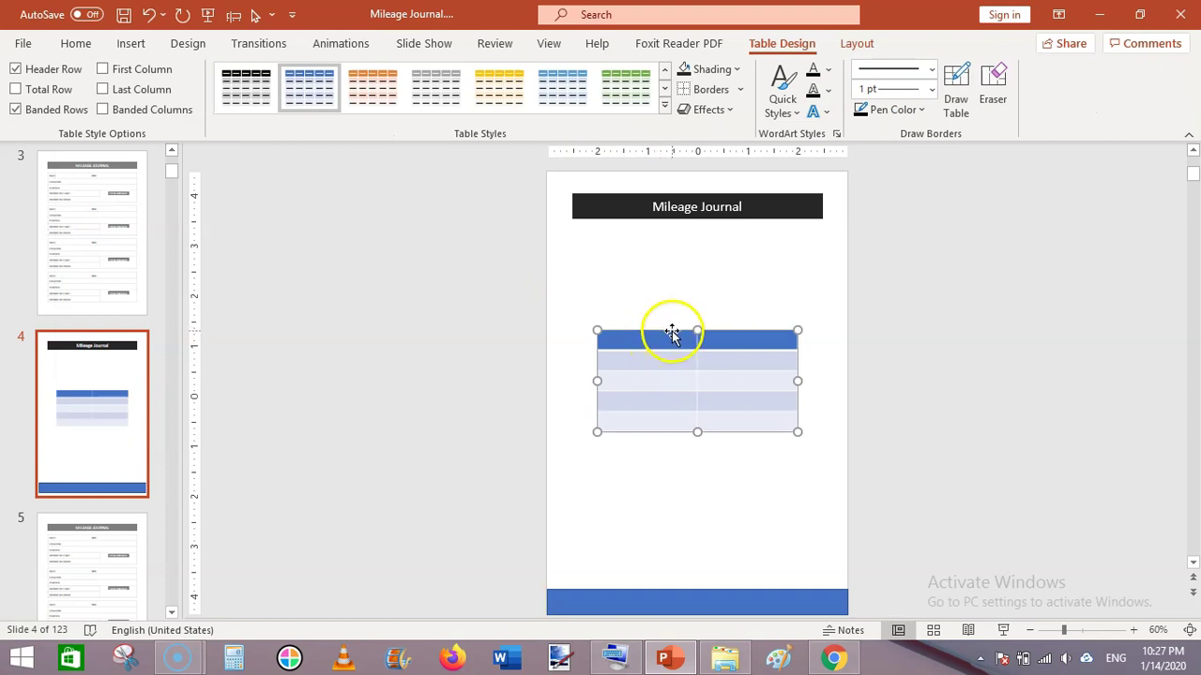
left_click_drag(671, 328, 670, 230)
left_click_drag(596, 280, 572, 280)
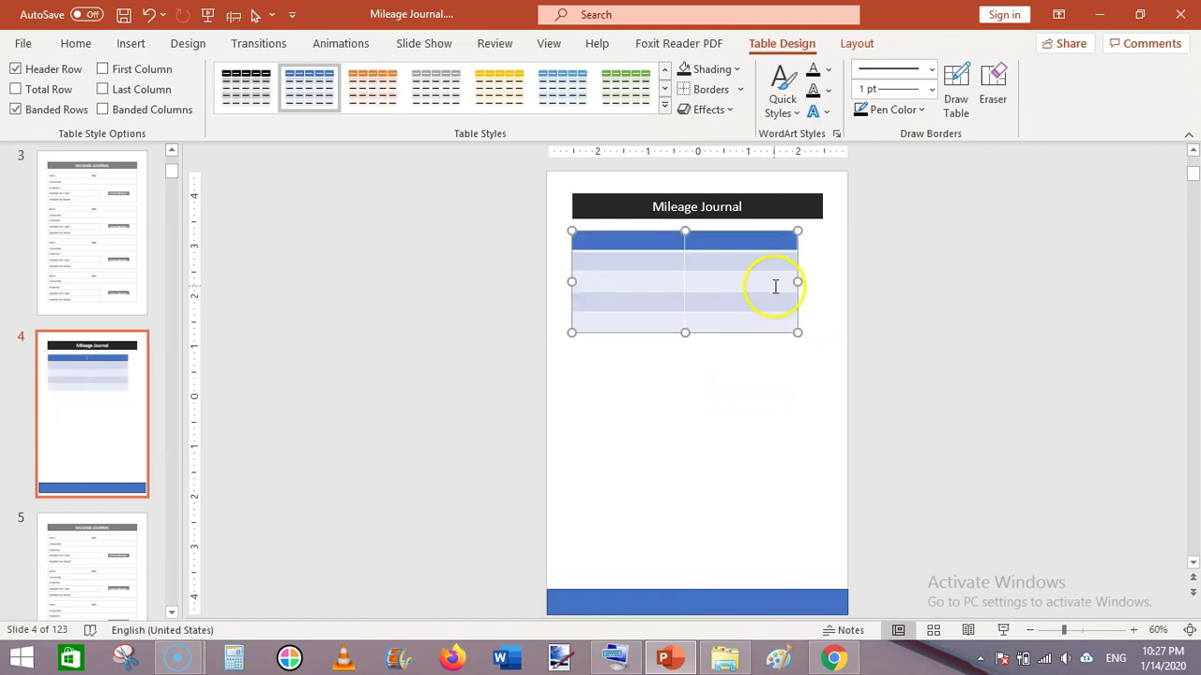
left_click_drag(803, 285, 822, 284)
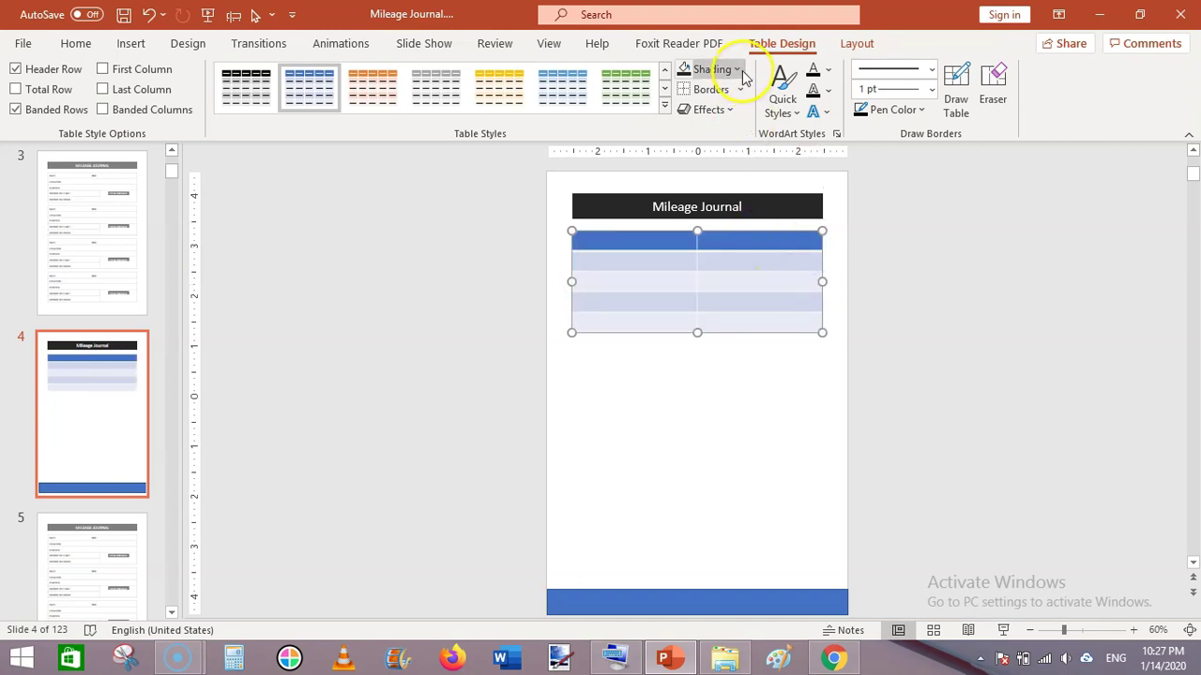
left_click(768, 47)
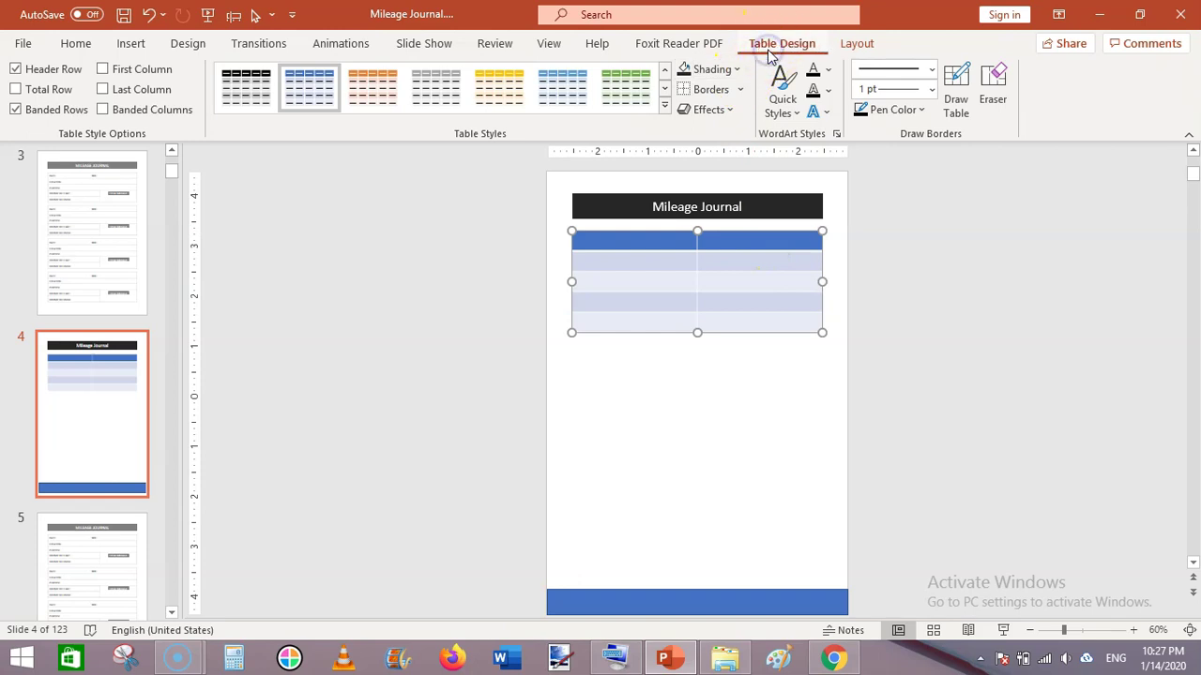
Set the table's Shading to No Fill and apply All Borders to every cell.
left_click(738, 71)
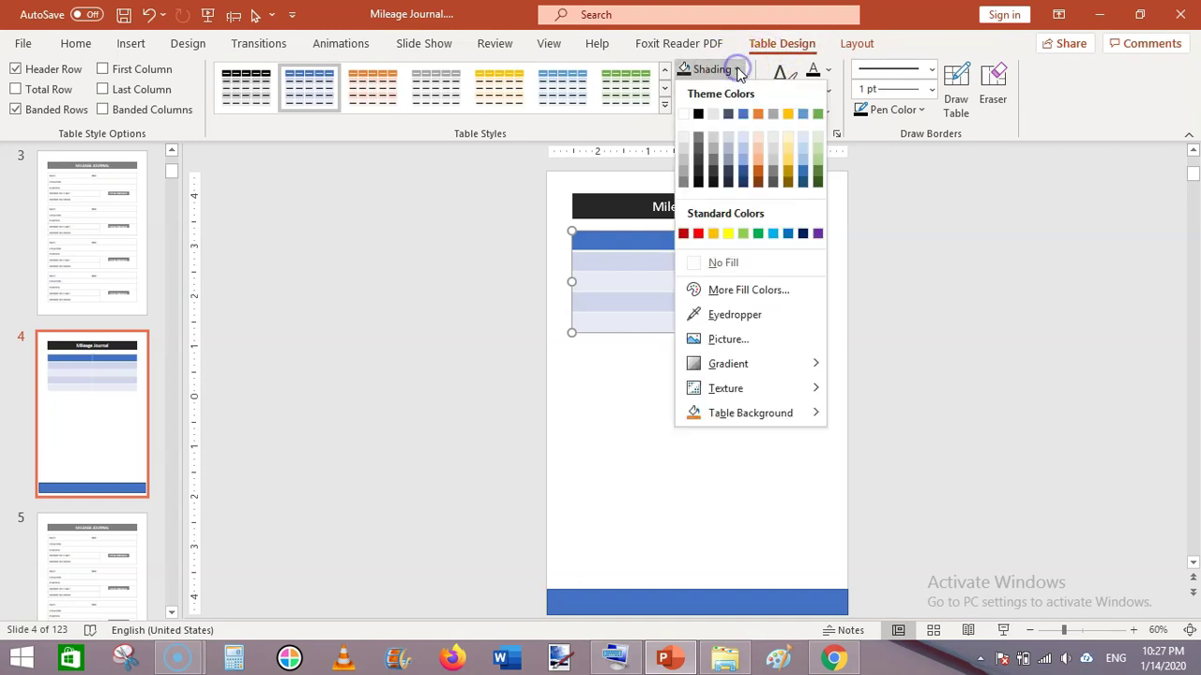
left_click(738, 267)
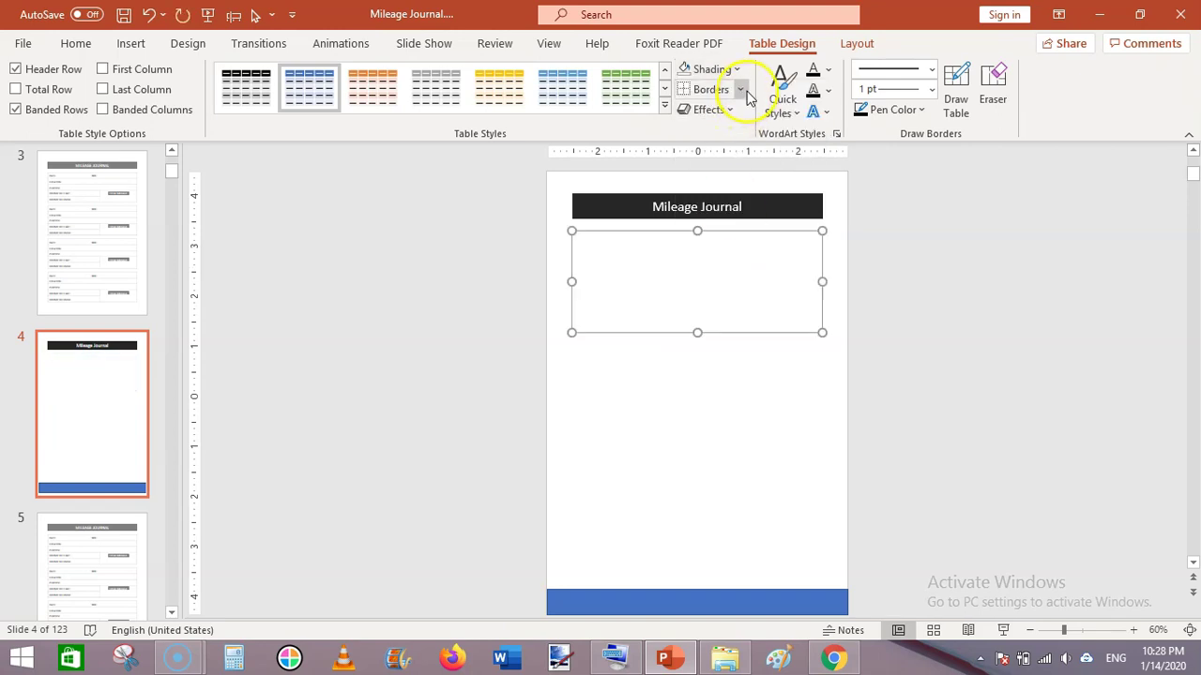
left_click(744, 90)
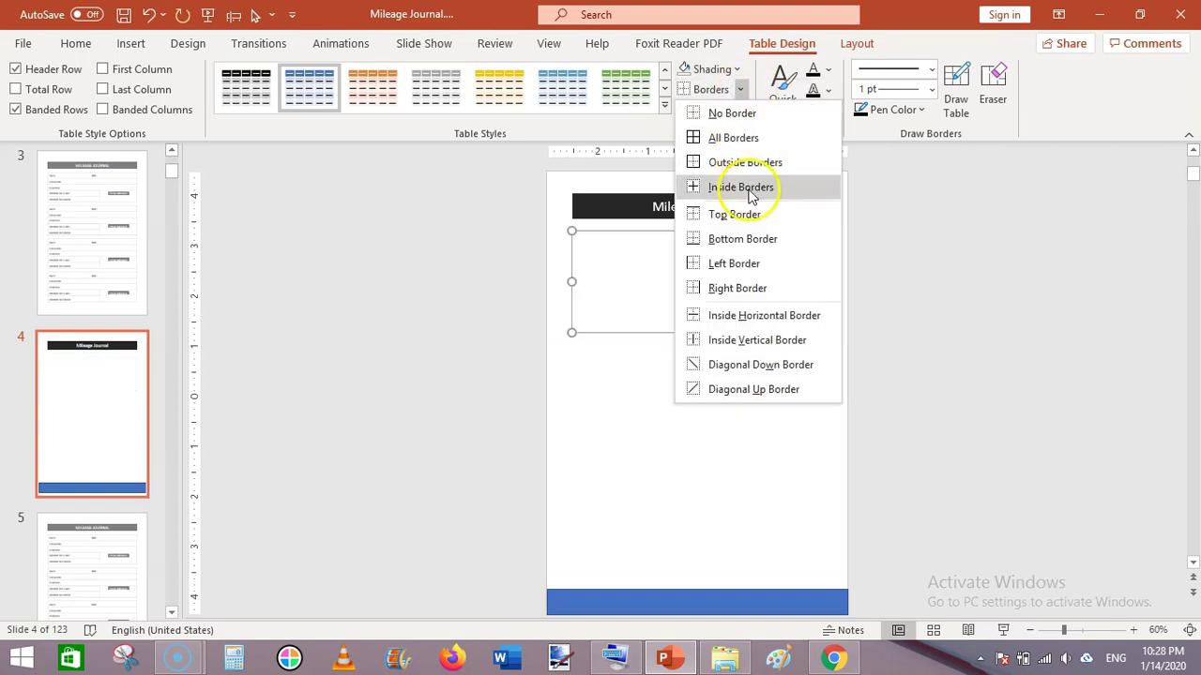
left_click(736, 139)
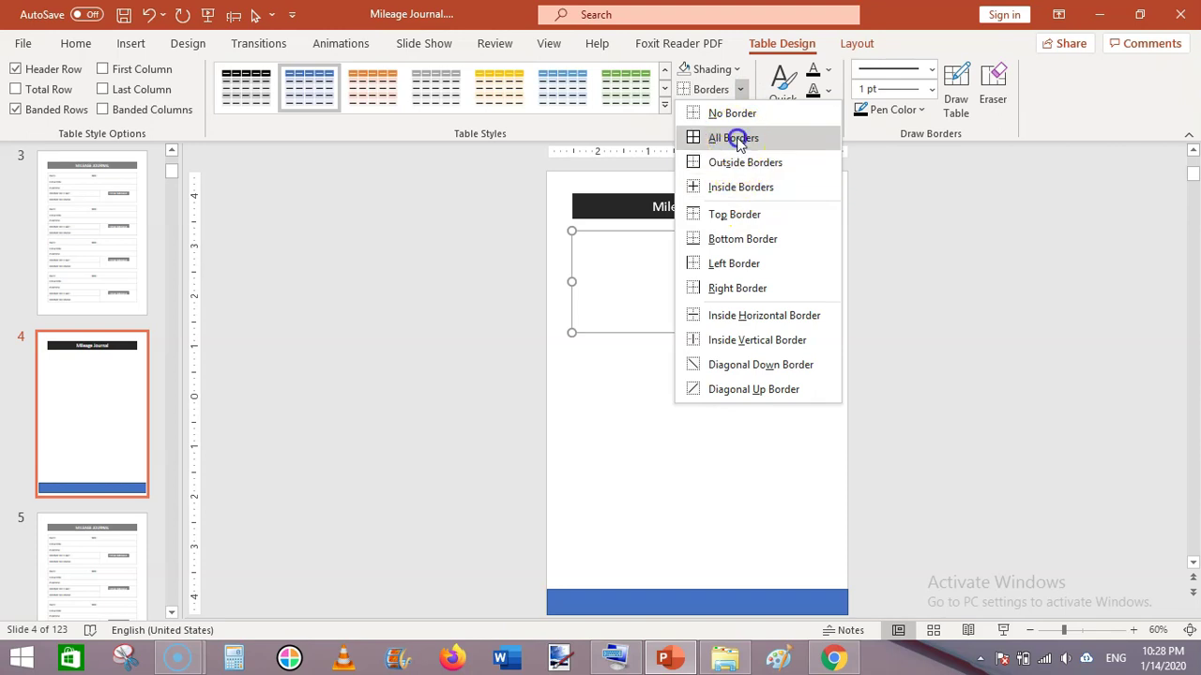
left_click(945, 354)
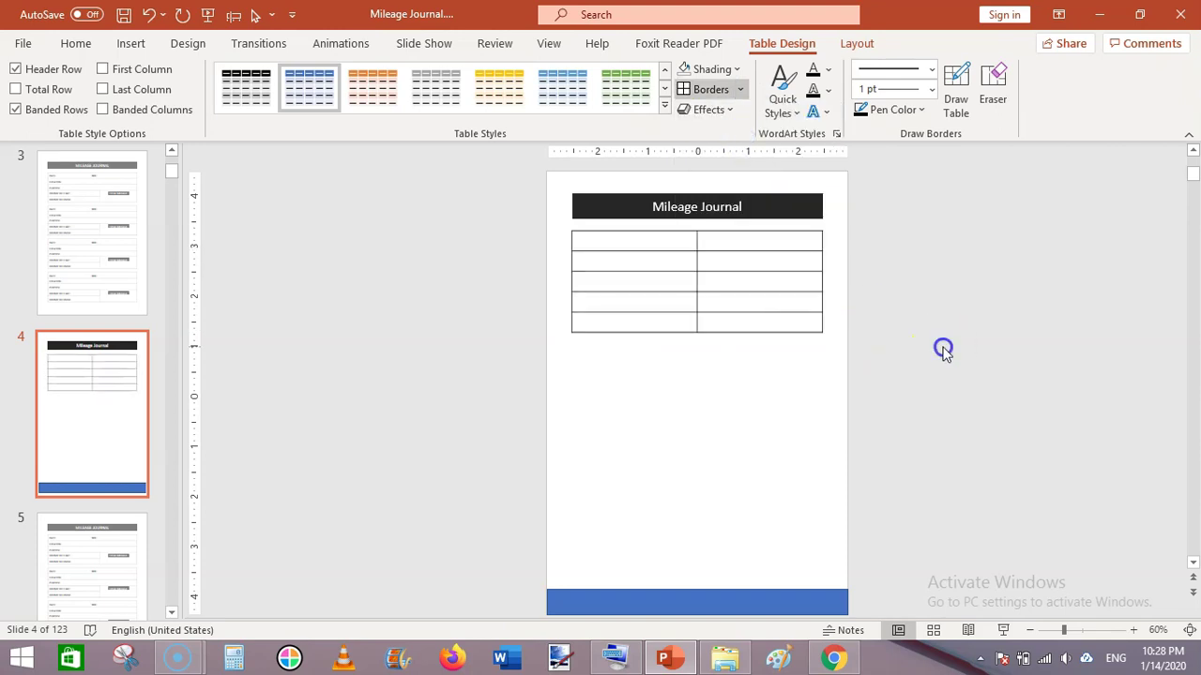
left_click(692, 243)
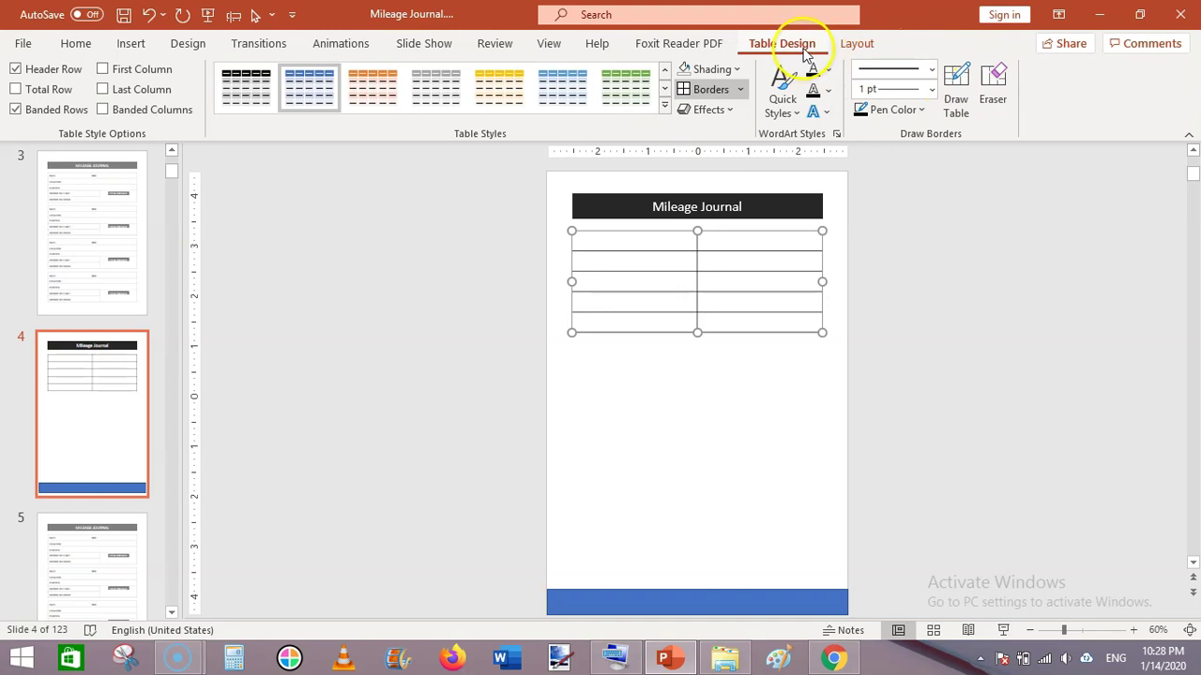
Use the Table Design Eraser to remove the centre dividers in the table's first and second rows.
left_click(997, 101)
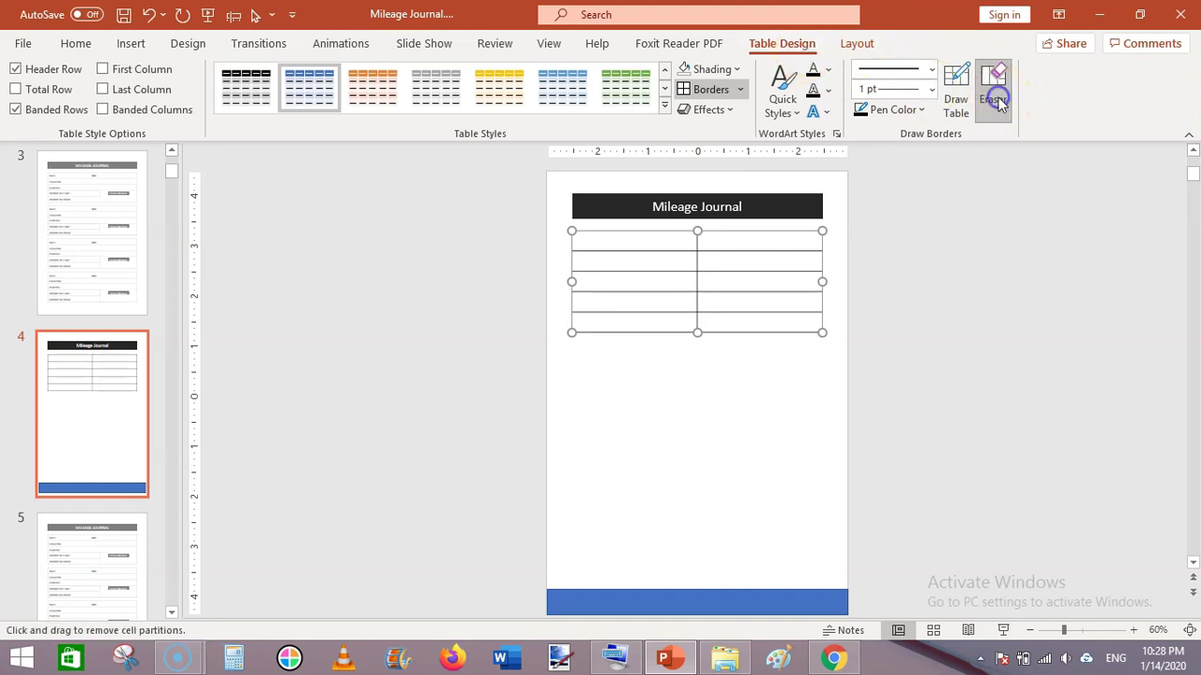
left_click(696, 239)
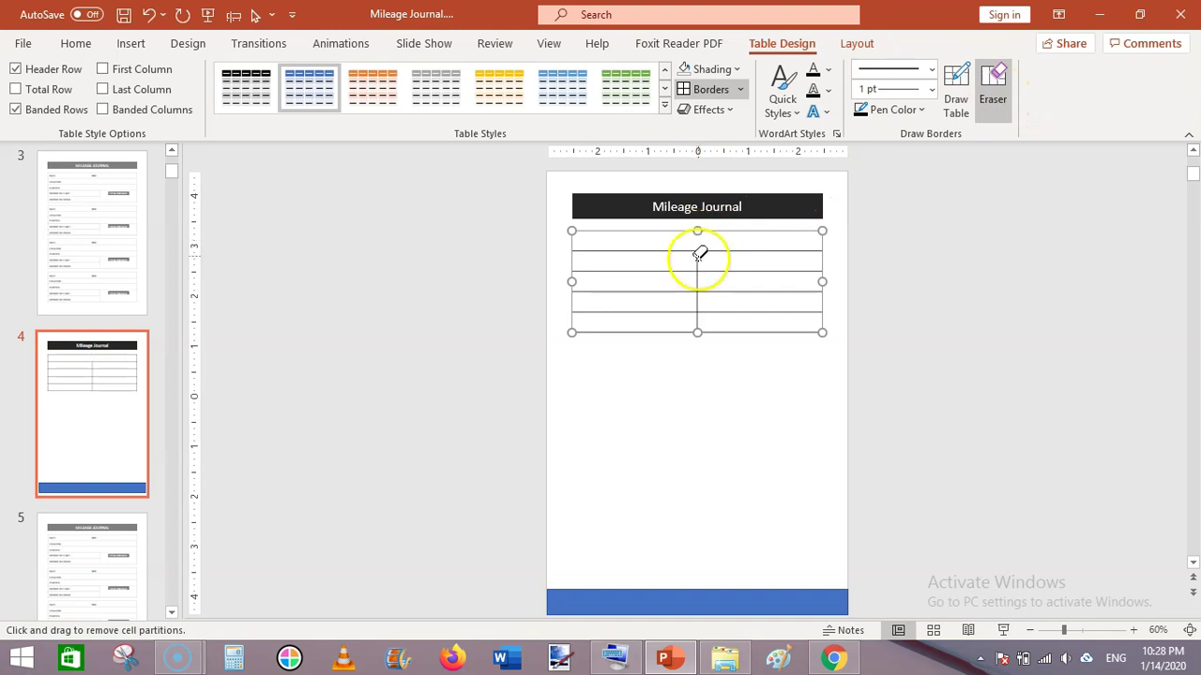
left_click(698, 259)
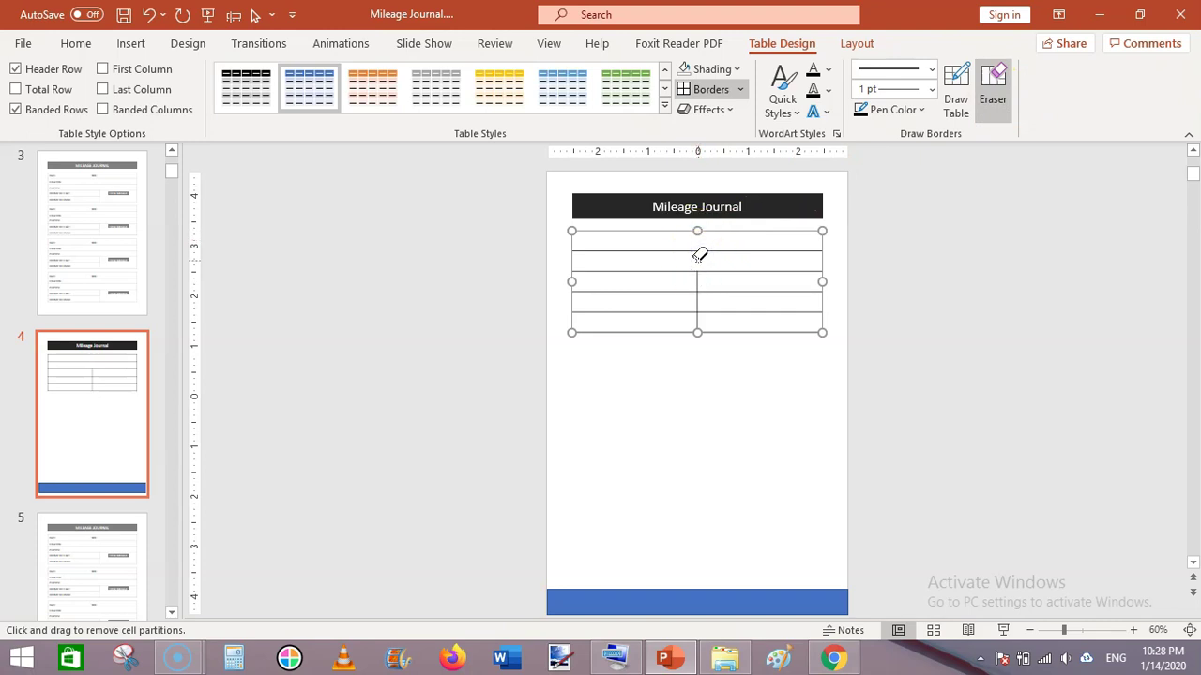